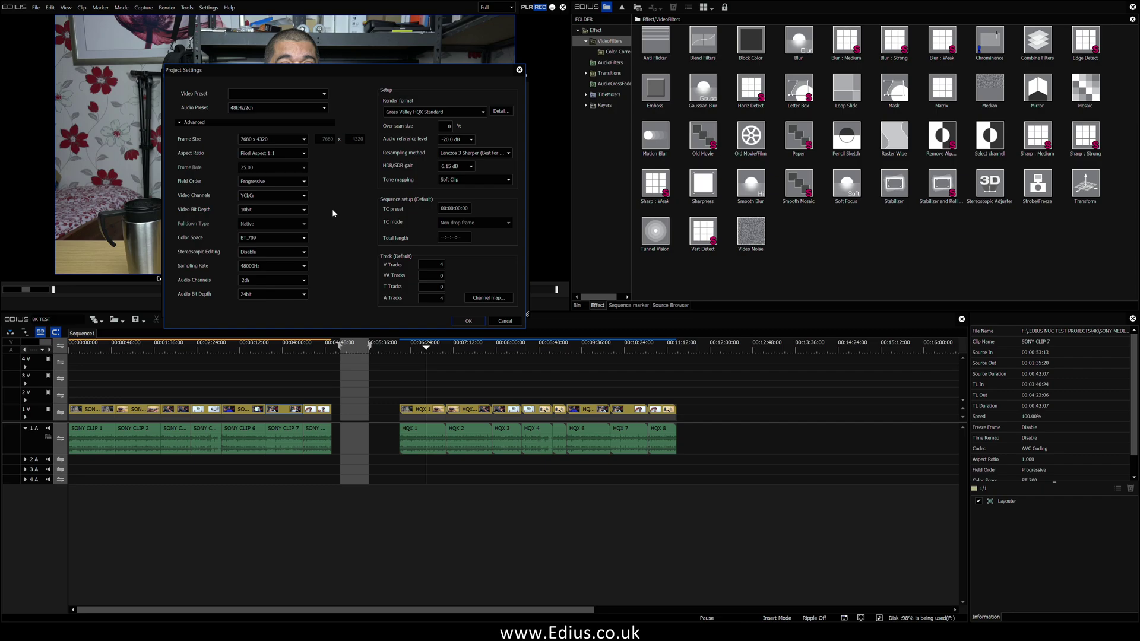
- Close the project settings, then inspect the video and extended properties of the HQX 1 clip on the timeline
left_click(466, 324)
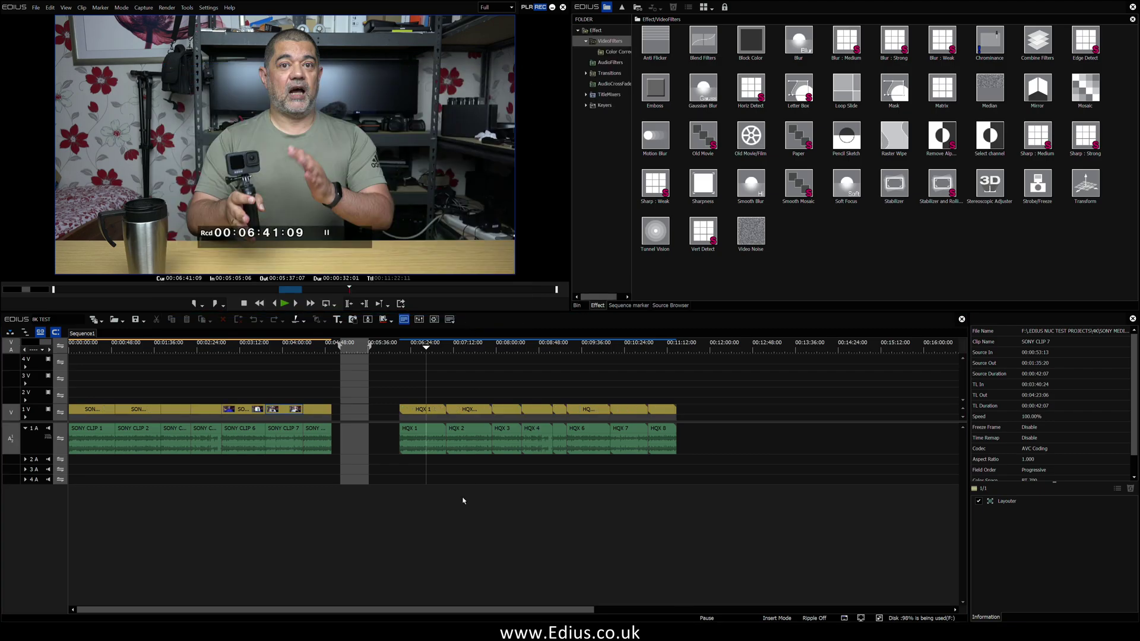
left_click(426, 411)
right_click(426, 412)
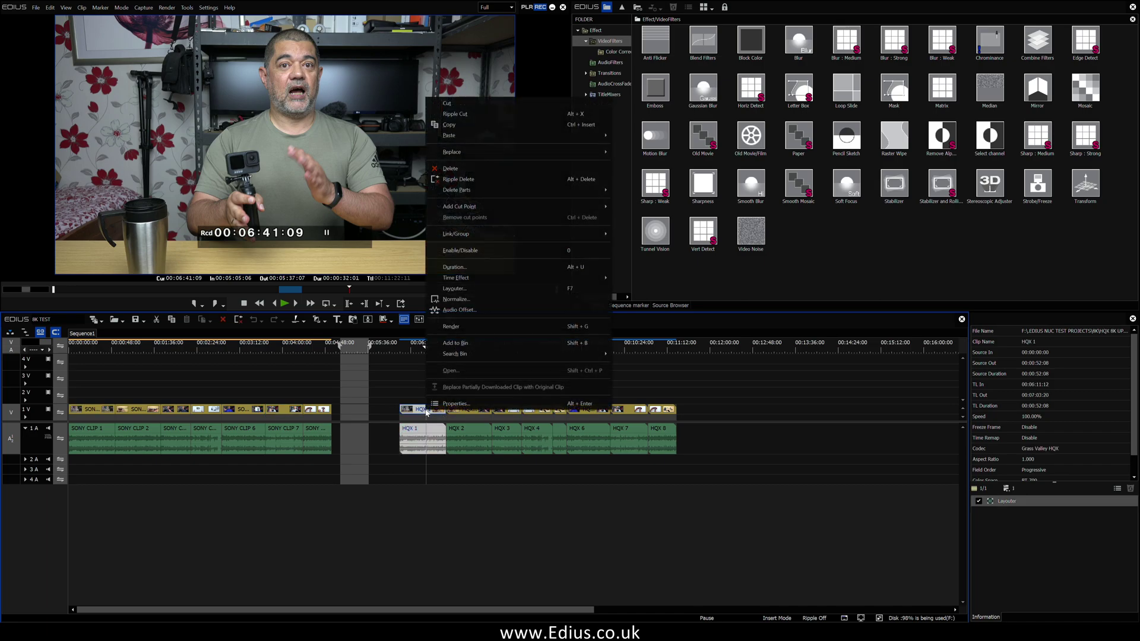
left_click(454, 404)
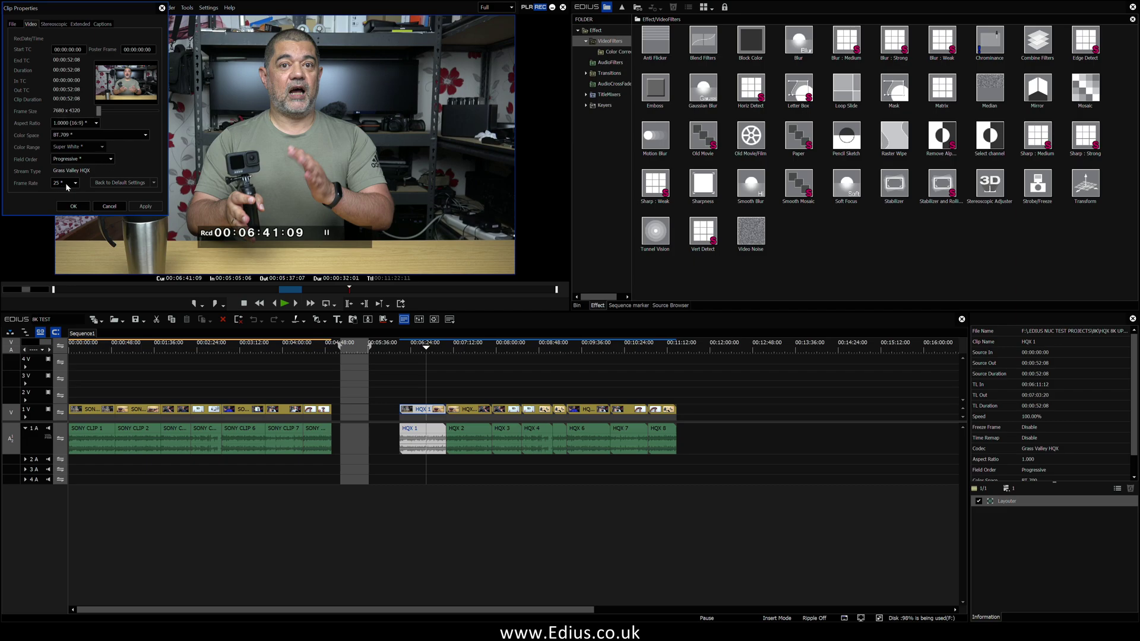
left_click(83, 27)
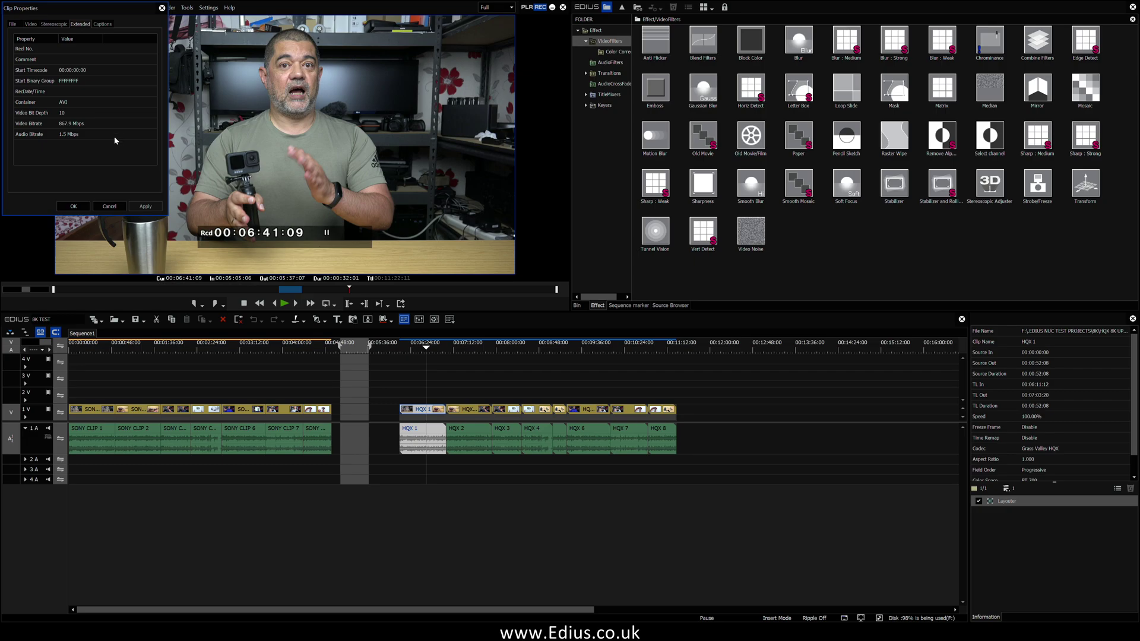
left_click(70, 206)
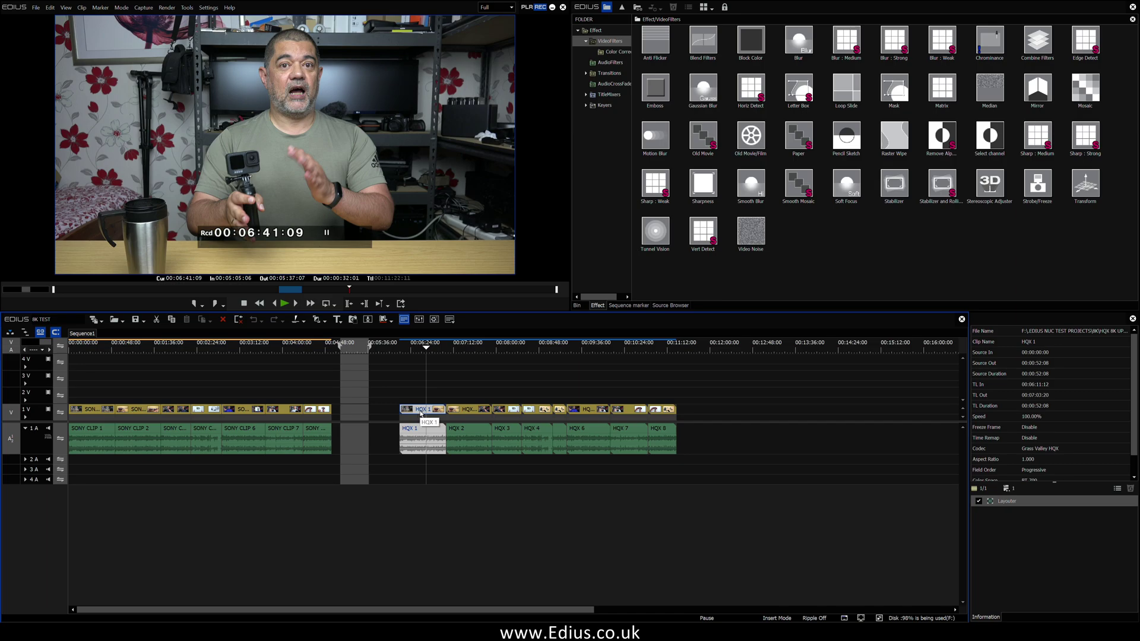
- Highlight the group of Sony clips, then inspect the video and extended properties of SONY CLIP 3
left_click_drag(342, 481, 53, 377)
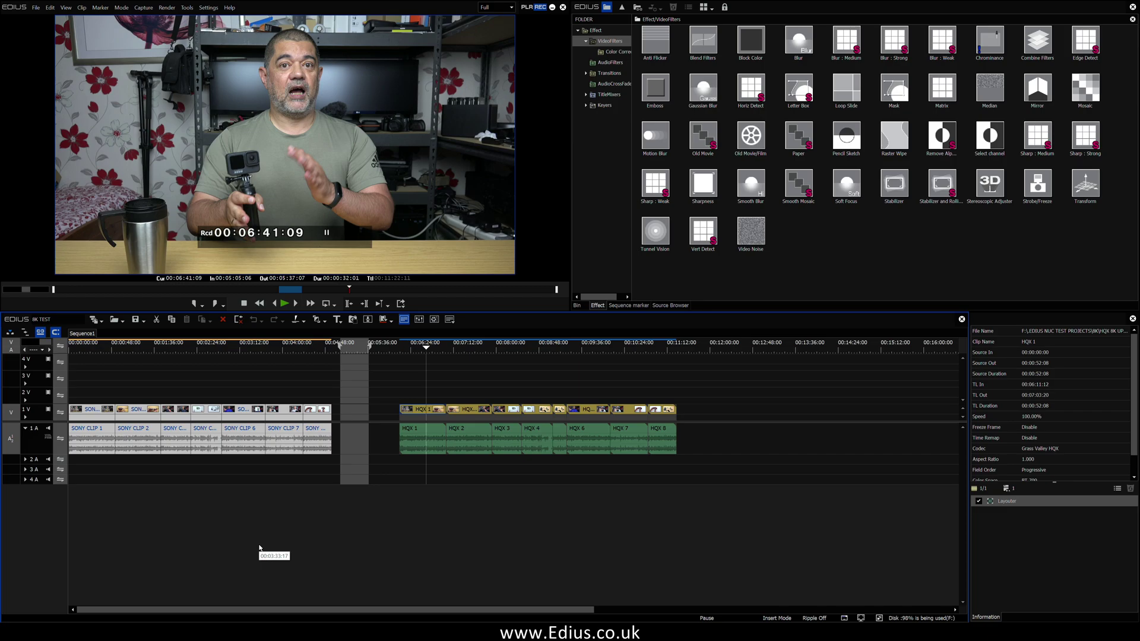
left_click(197, 522)
left_click(175, 411)
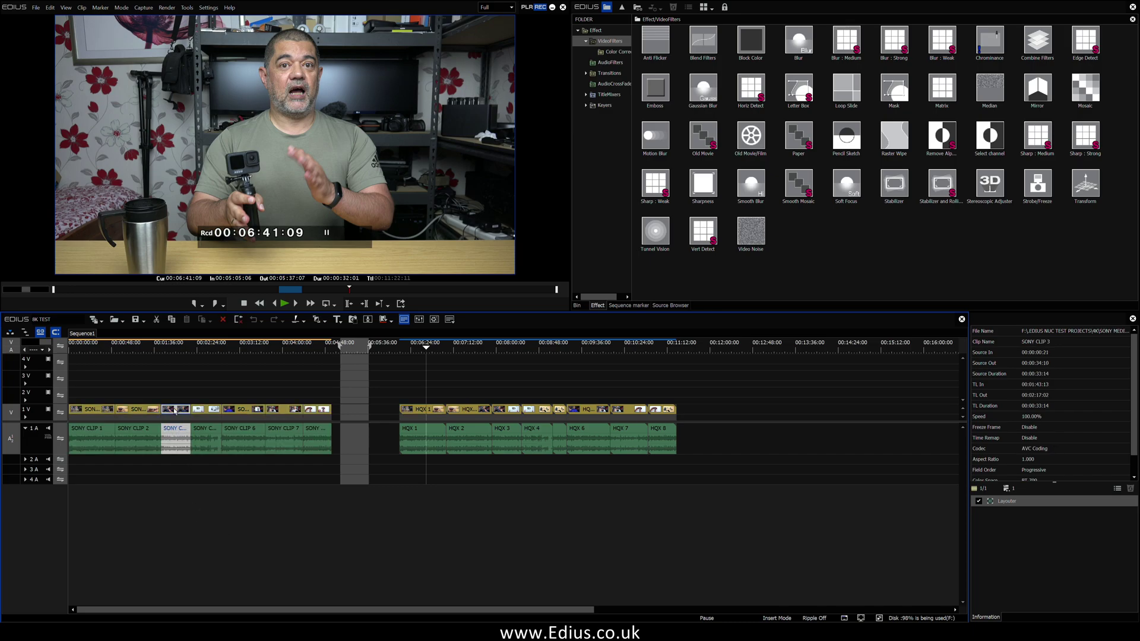
right_click(176, 411)
left_click(203, 403)
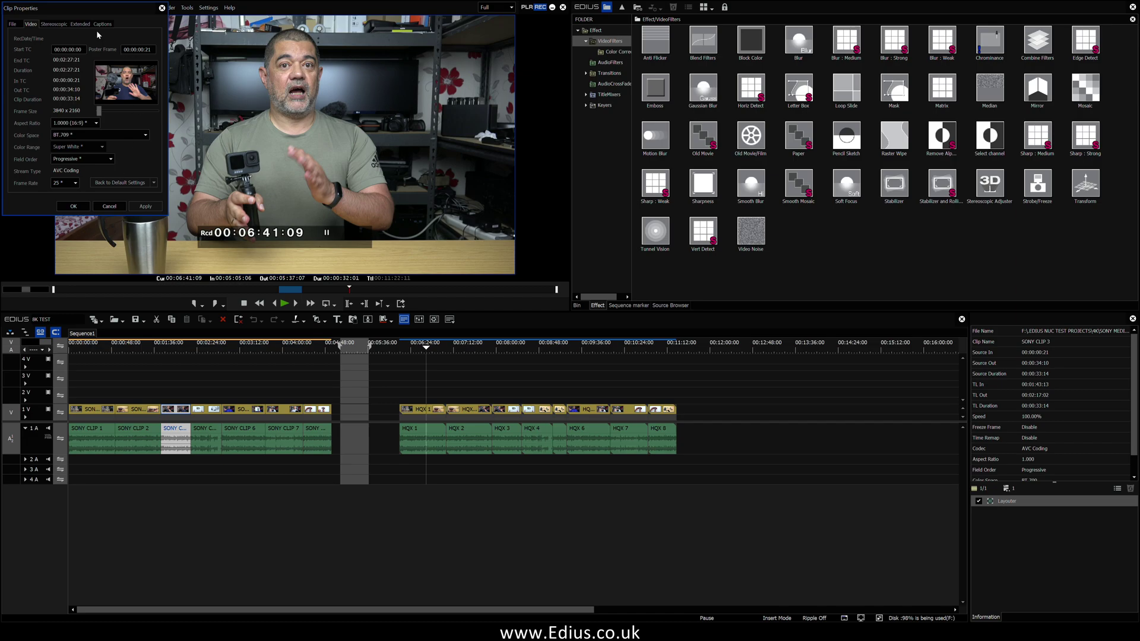
left_click(81, 24)
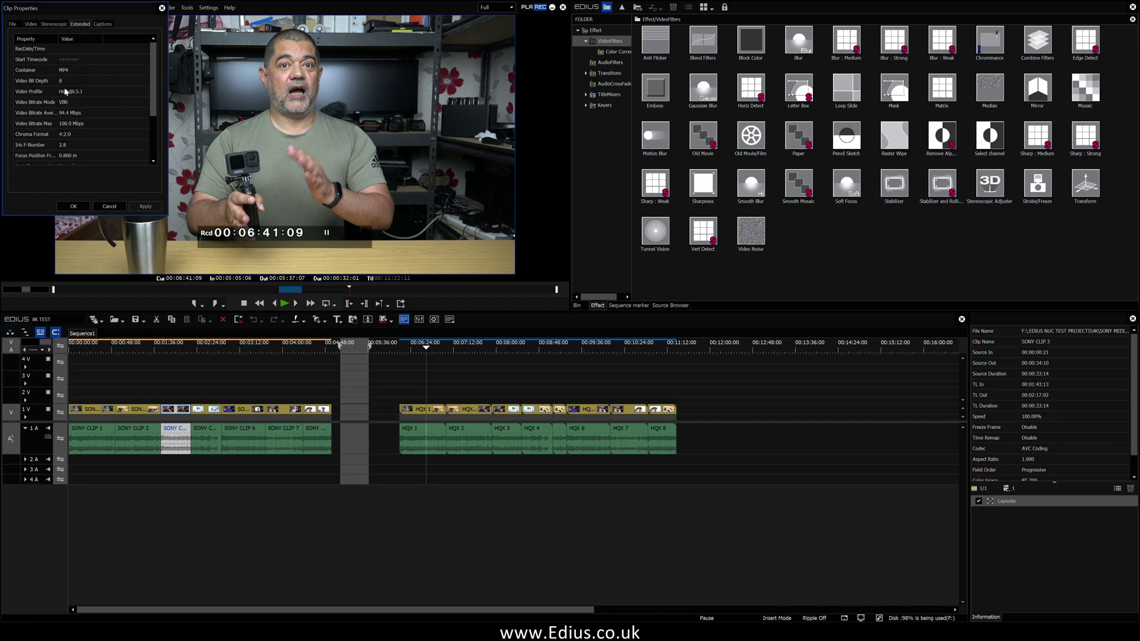
left_click(108, 208)
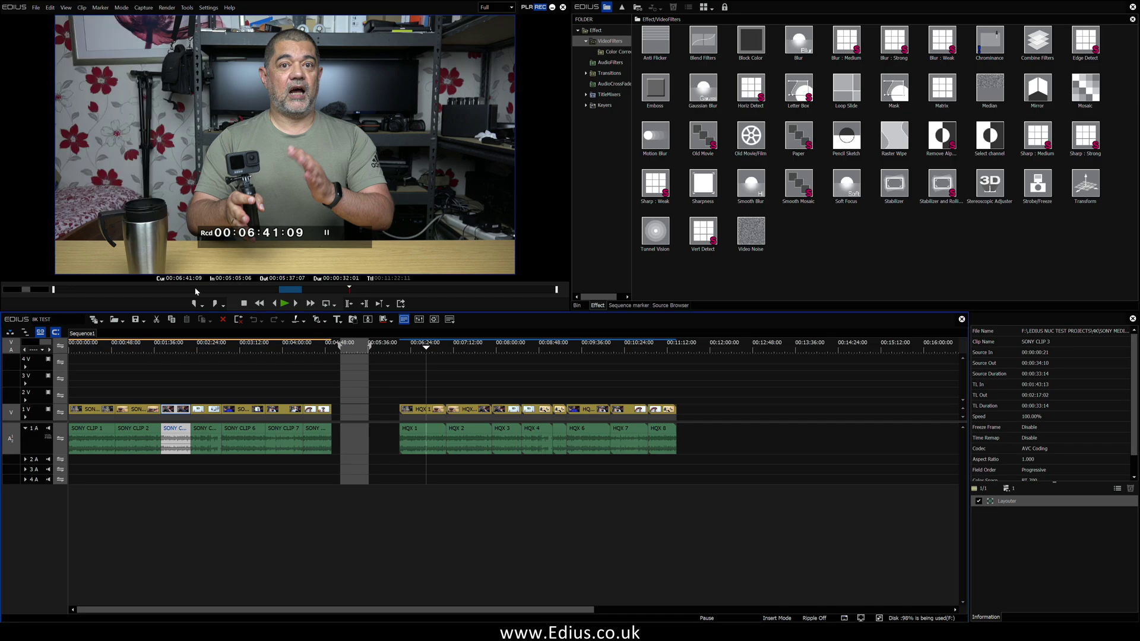
- Reopen the HQX 1 clip's properties to compare its video and extended details with the Sony clip, then close them
left_click(427, 411)
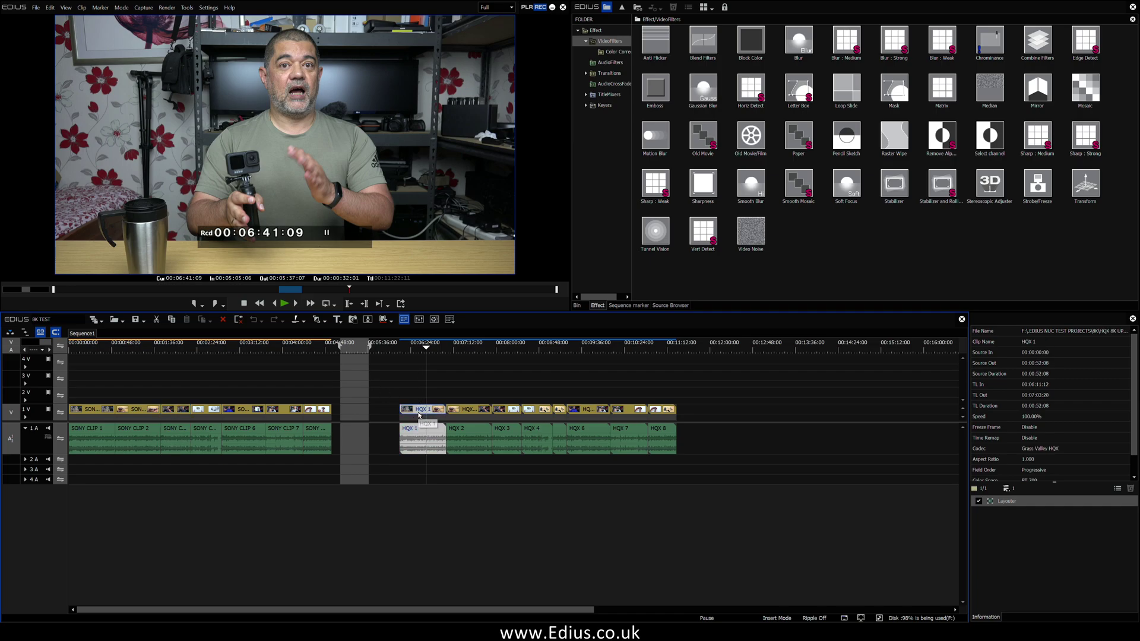
right_click(422, 409)
left_click(436, 402)
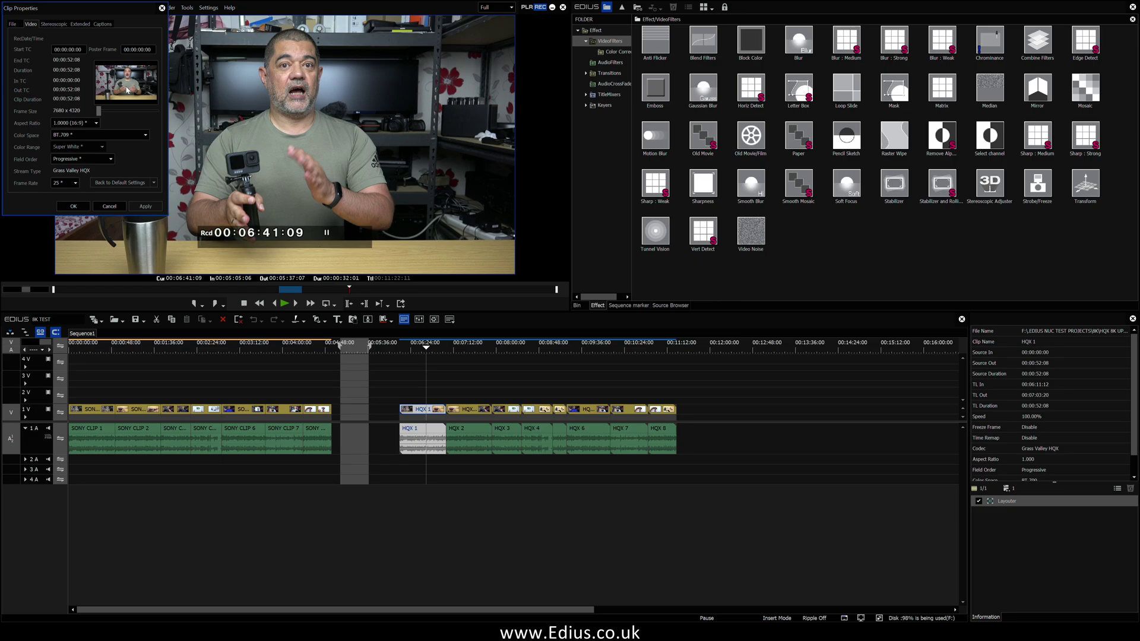
left_click(80, 24)
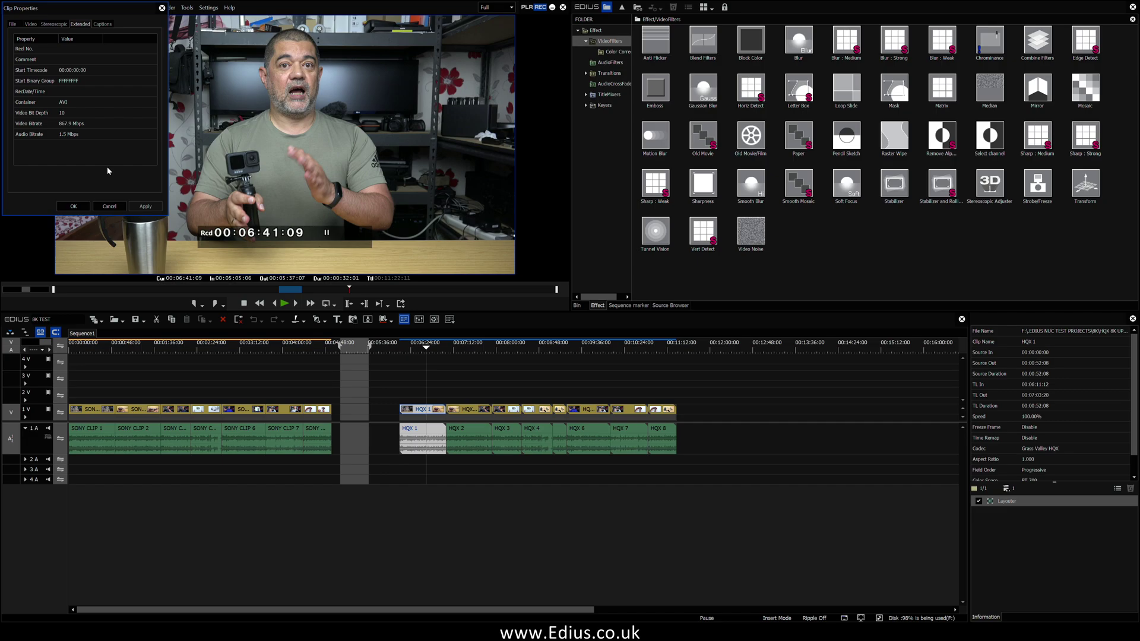
left_click(109, 206)
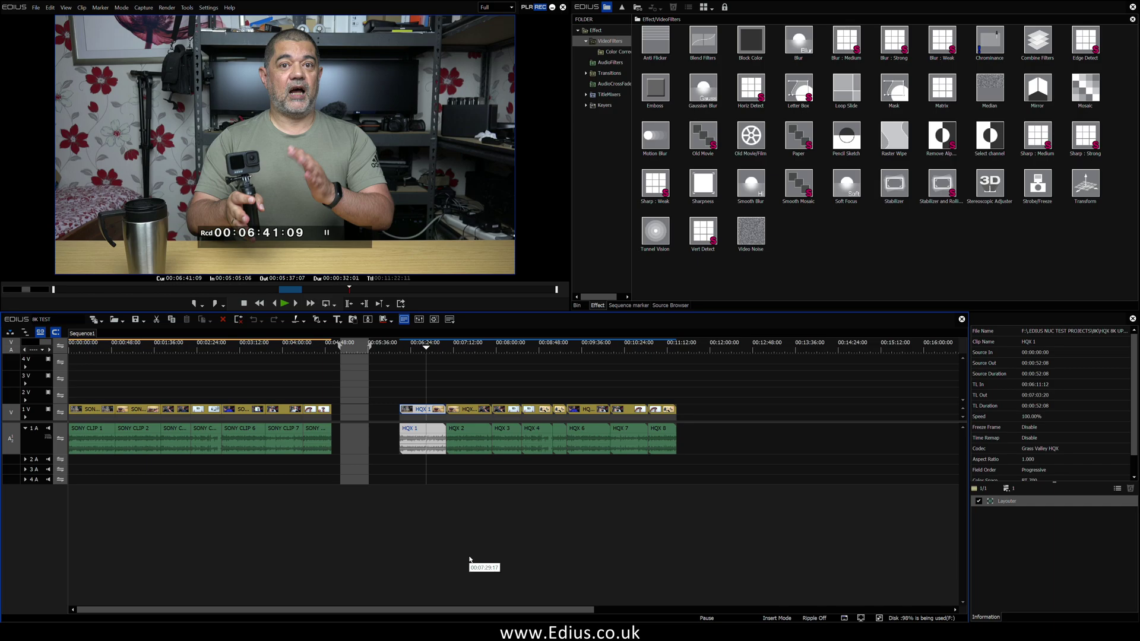
- Play the HQX 2 clip from about 00:07:17 at Full preview quality and pause at about 00:07:32
left_click(478, 410)
left_click(508, 412)
left_click(536, 412)
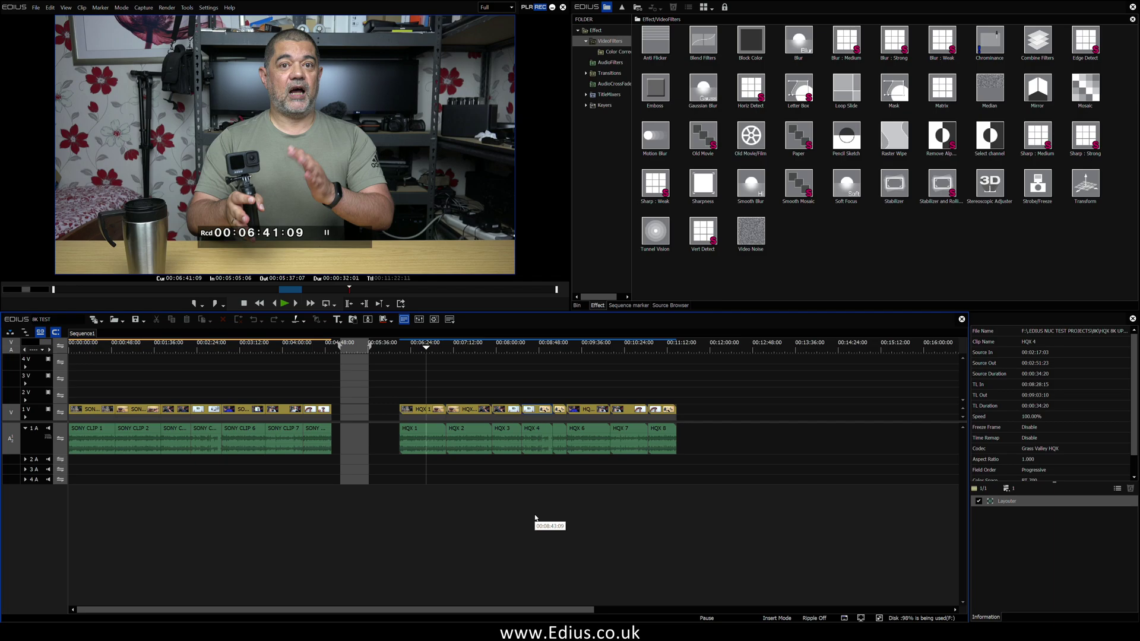
left_click(458, 352)
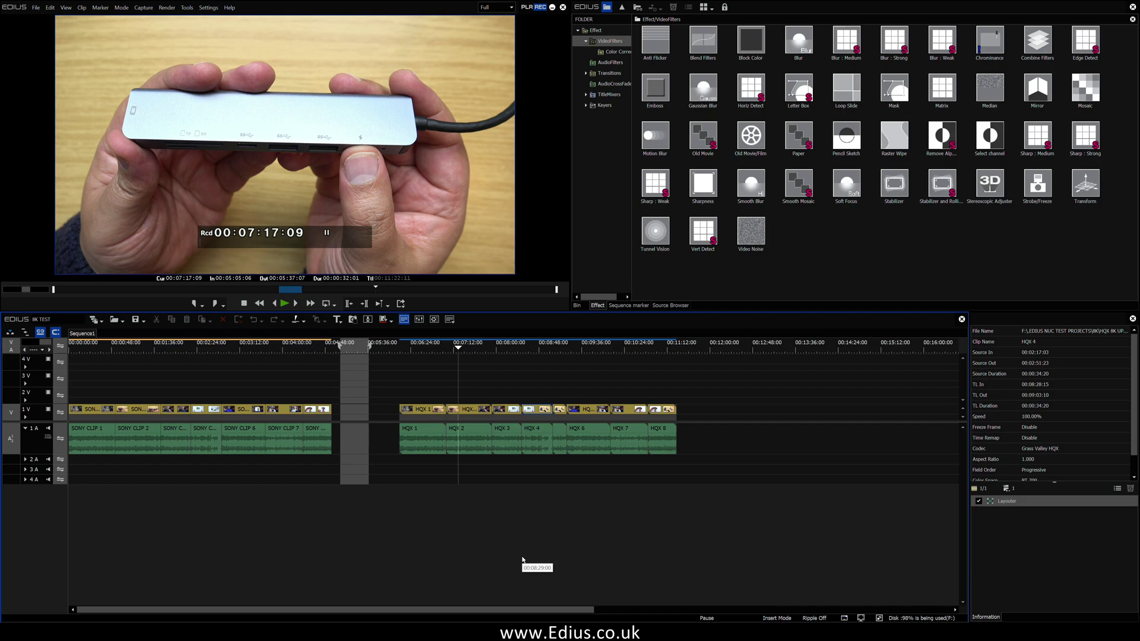
left_click(491, 8)
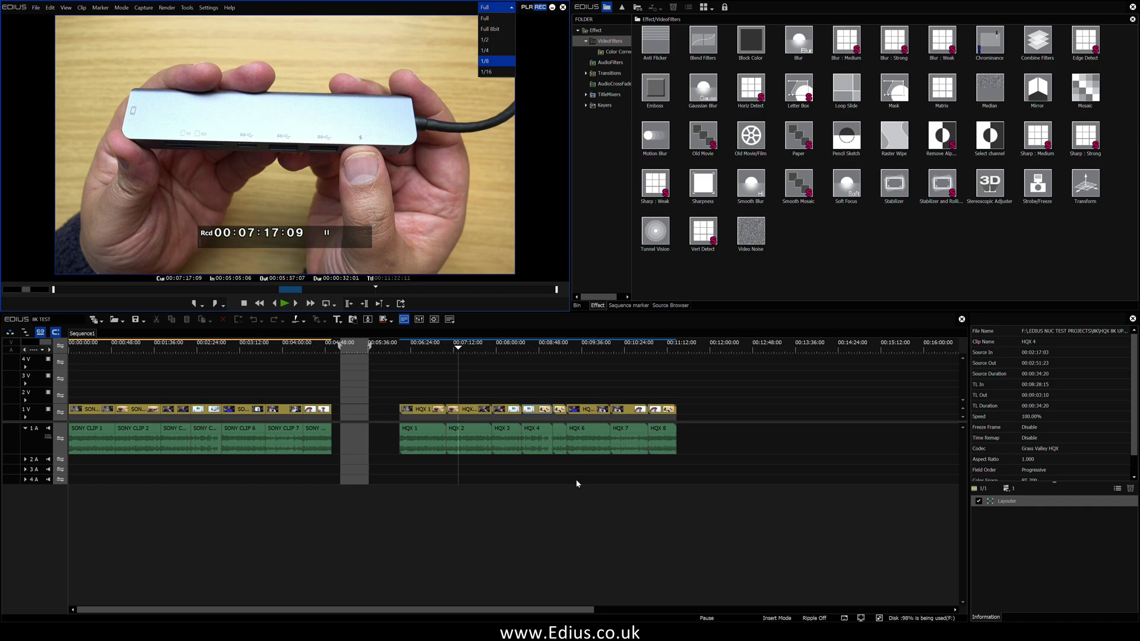
left_click(571, 522)
left_click(473, 418)
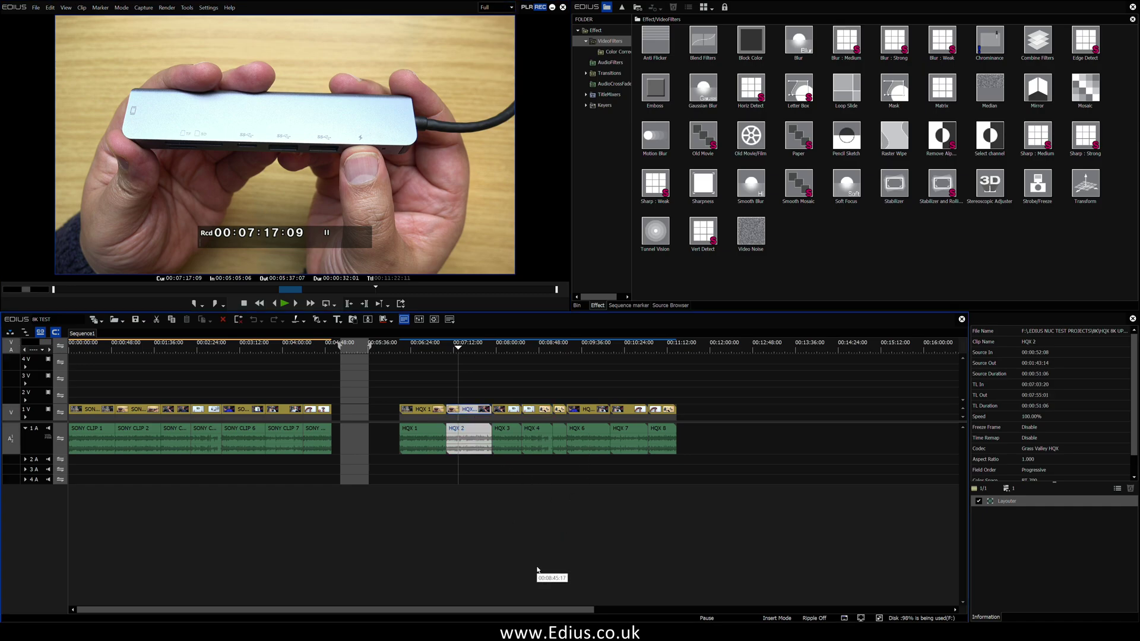
key("space")
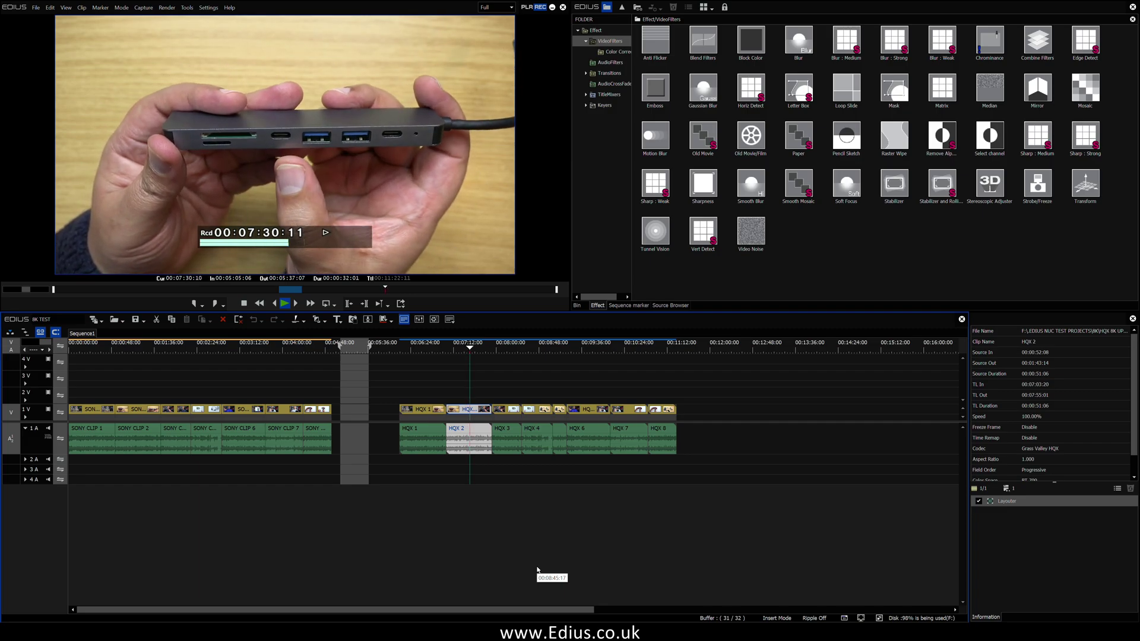
key("space")
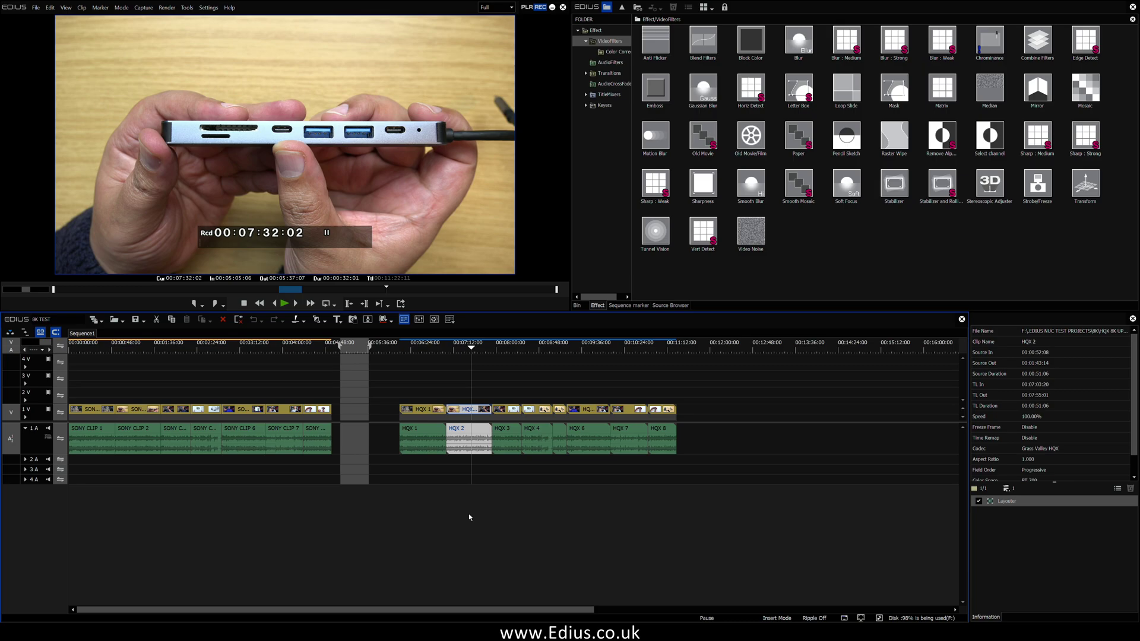
- Play SONY CLIP 6 from about 00:03:07 and pause at about 00:03:16
left_click(237, 345)
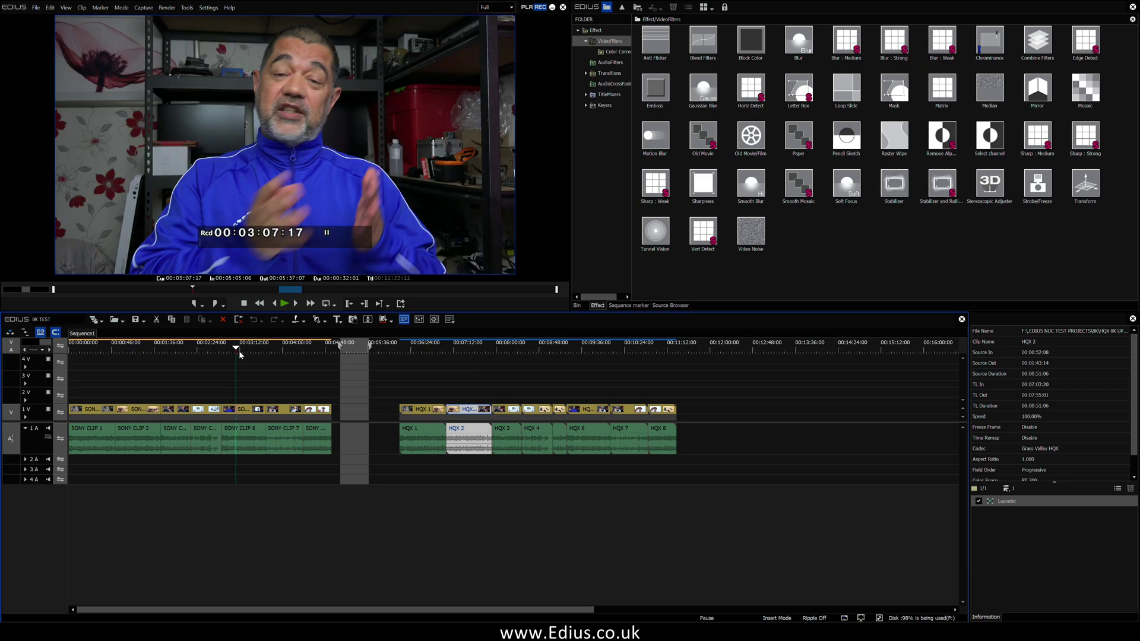
left_click(241, 414)
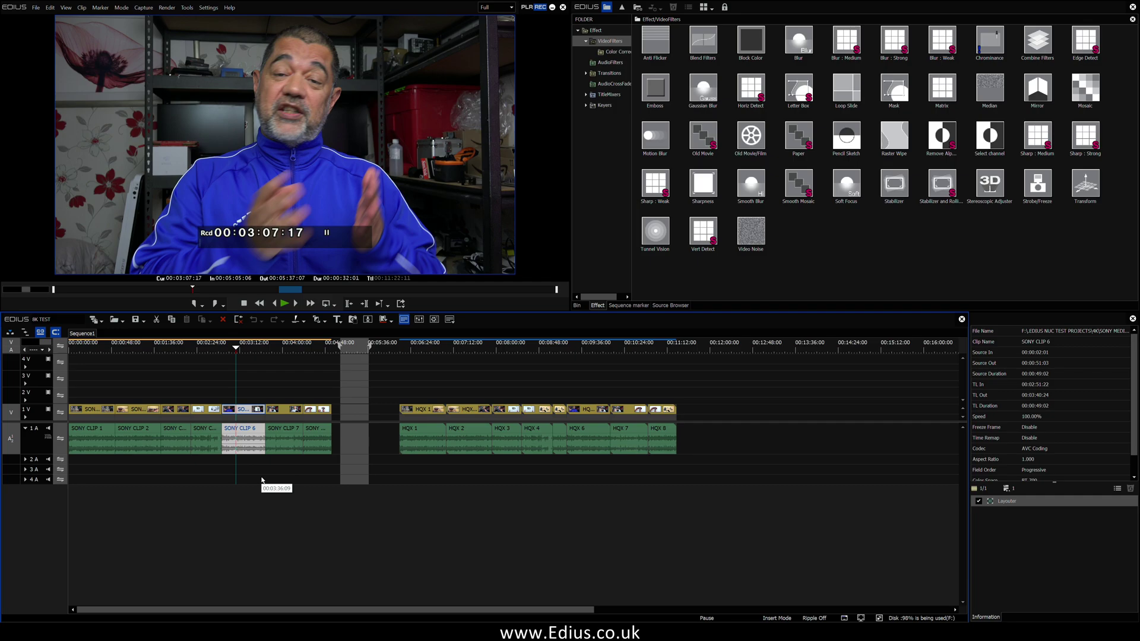
key("space")
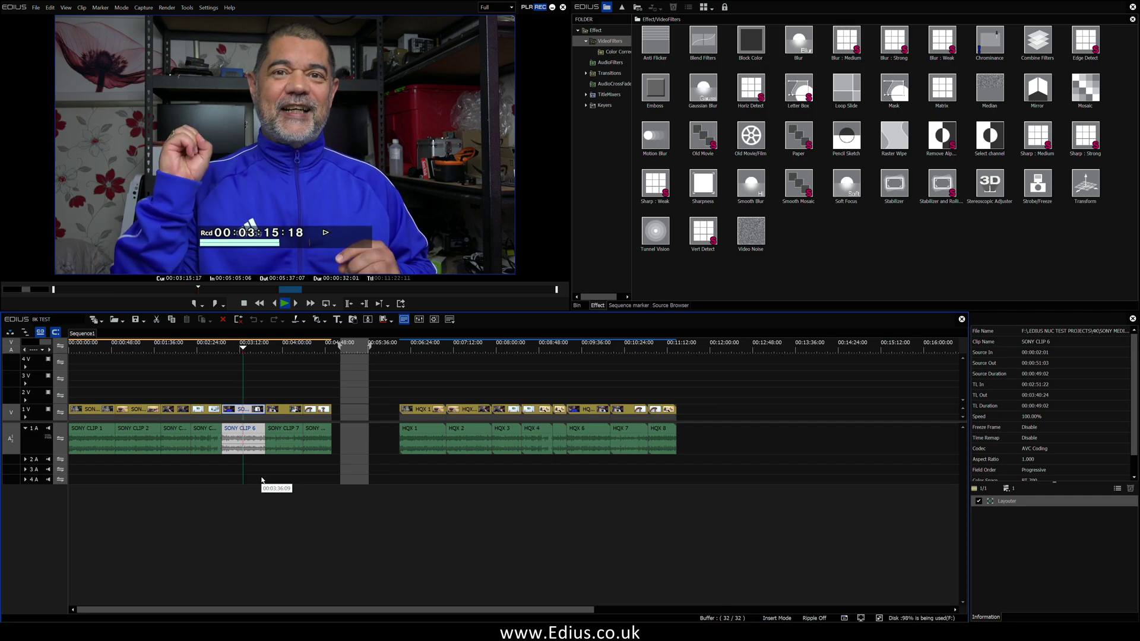
key("space")
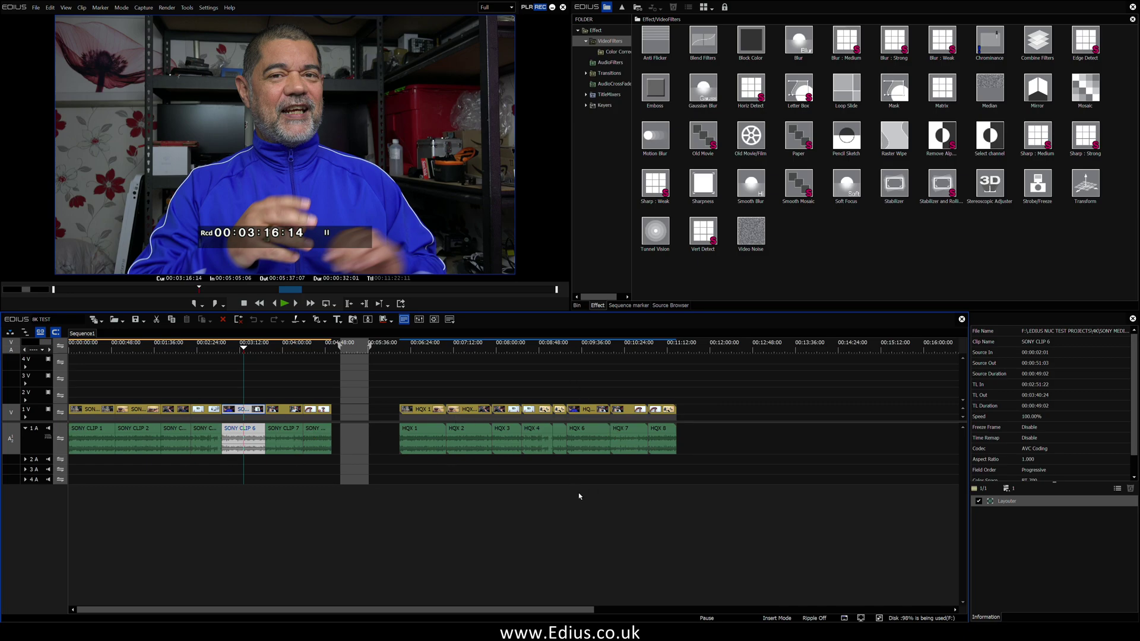
left_click(466, 409)
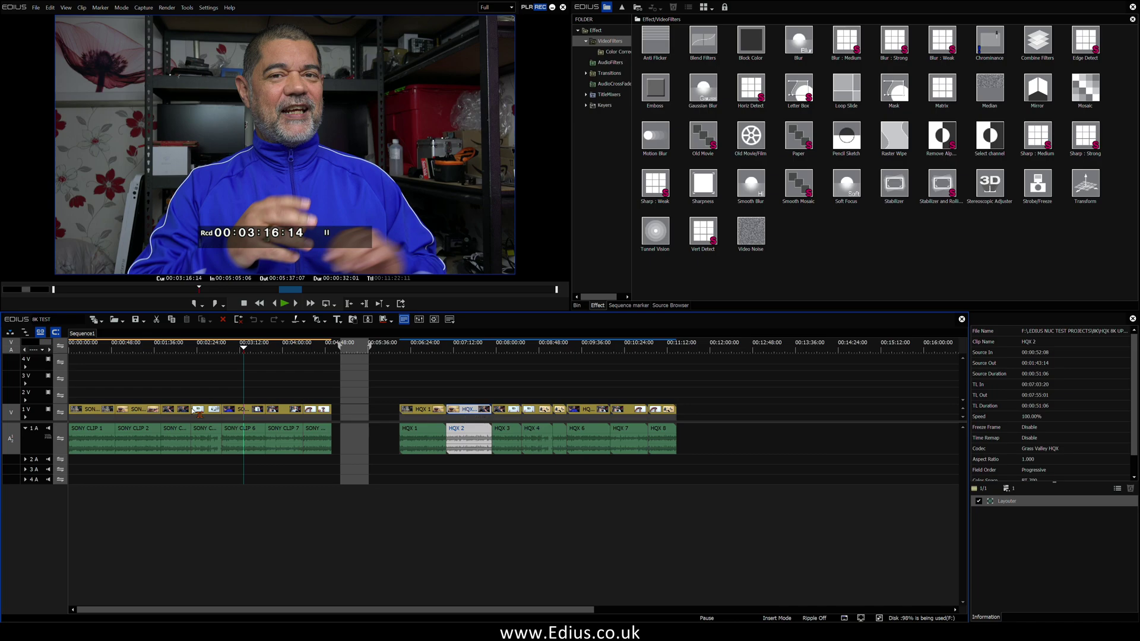
left_click(183, 411)
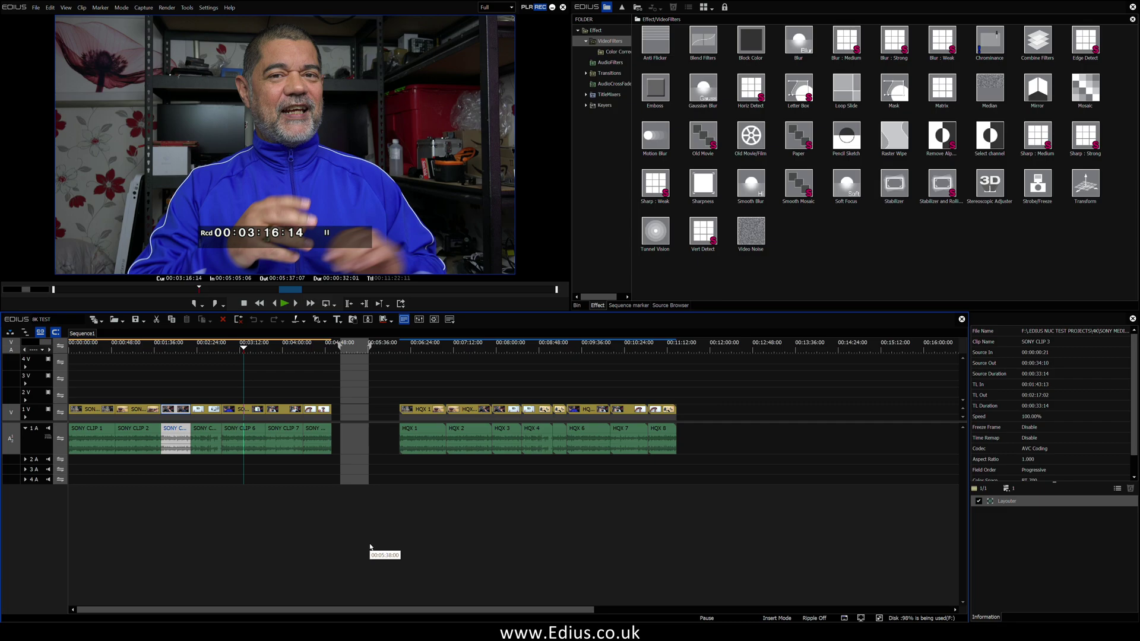
left_click(496, 7)
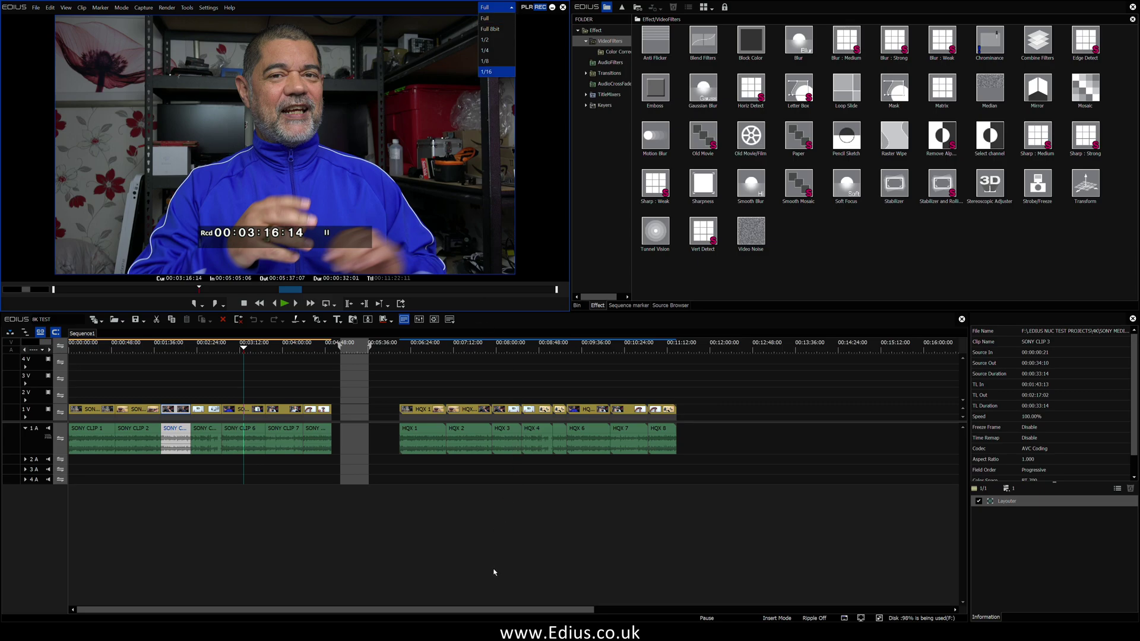
left_click(494, 572)
- Apply the Primary Color Correction video filter to the HQX 2 clip and move the playhead to about 00:07:23 within it
left_click(576, 305)
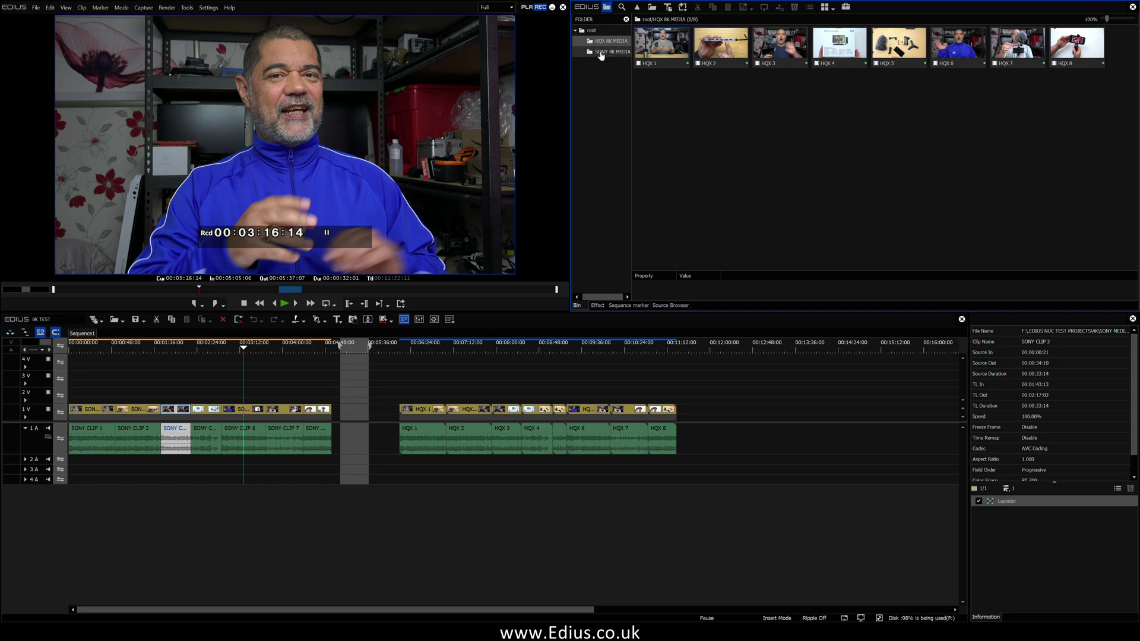
left_click(597, 305)
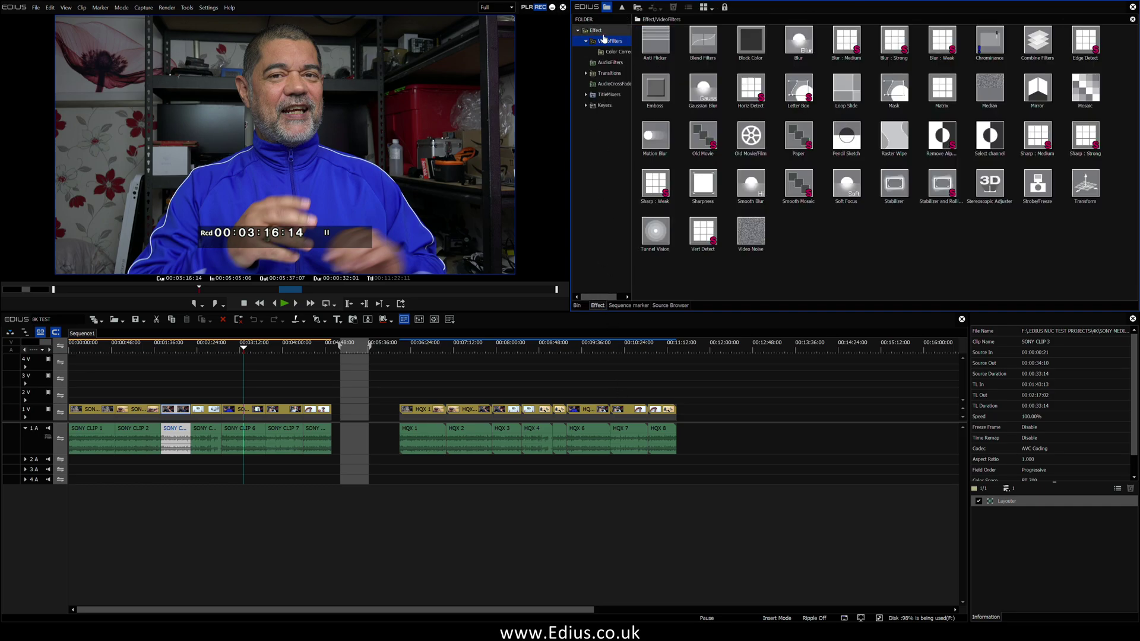
left_click(615, 53)
left_click(1090, 58)
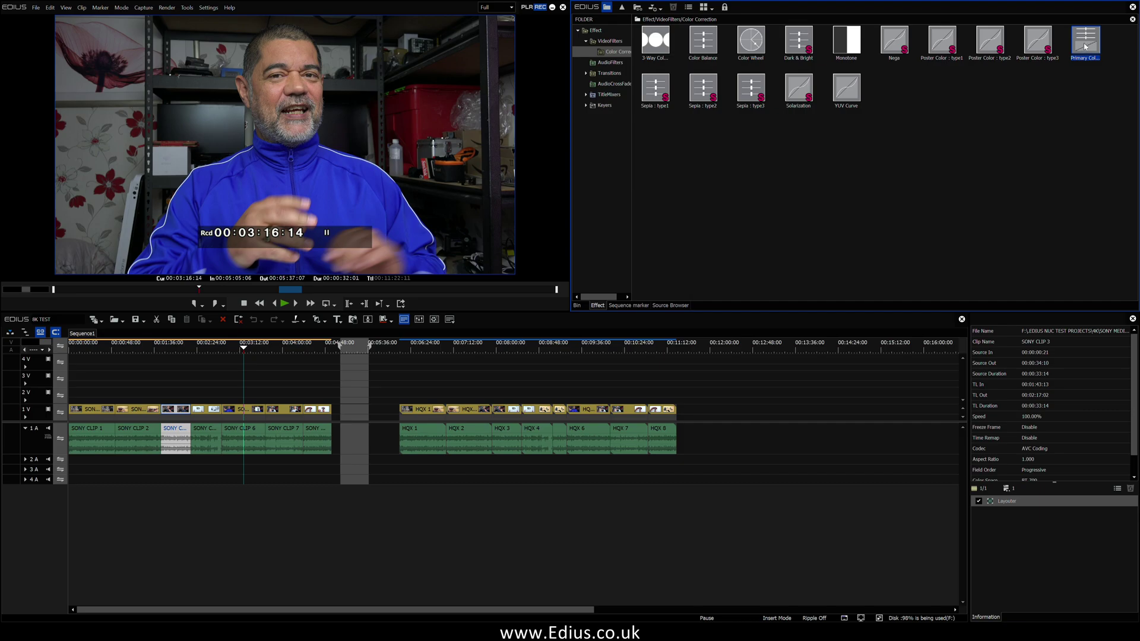
left_click_drag(1085, 49, 469, 411)
left_click(462, 347)
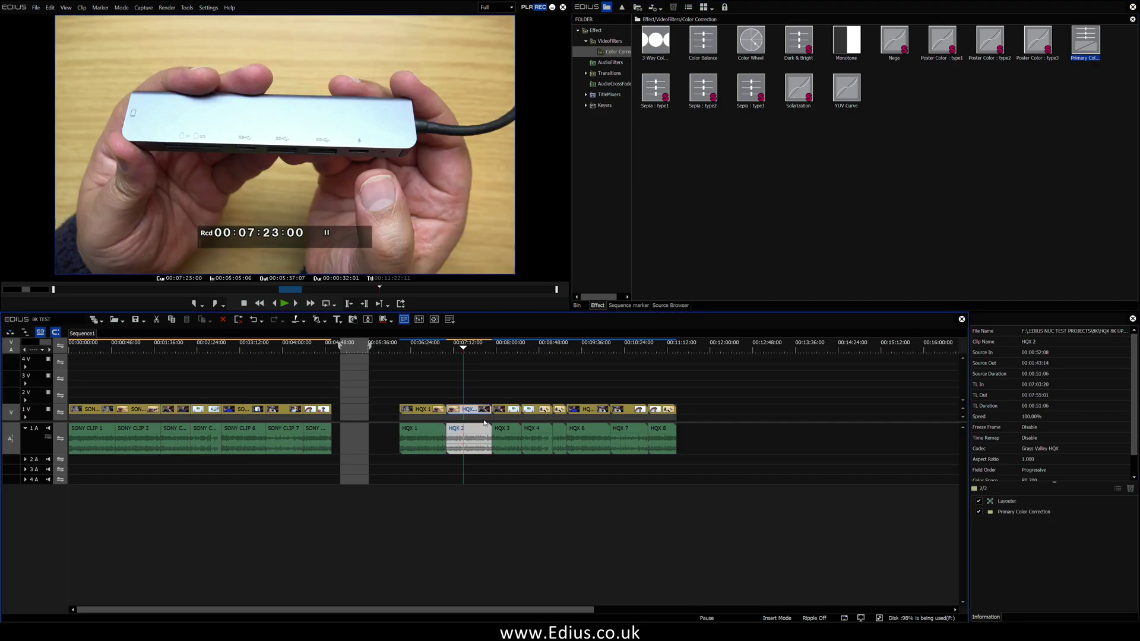
- Set HQX 2's Primary Color Correction to exposure 29, tint -43, lift green 40, gamma red -52, gain red -45 and saturation 60
double_click(1023, 512)
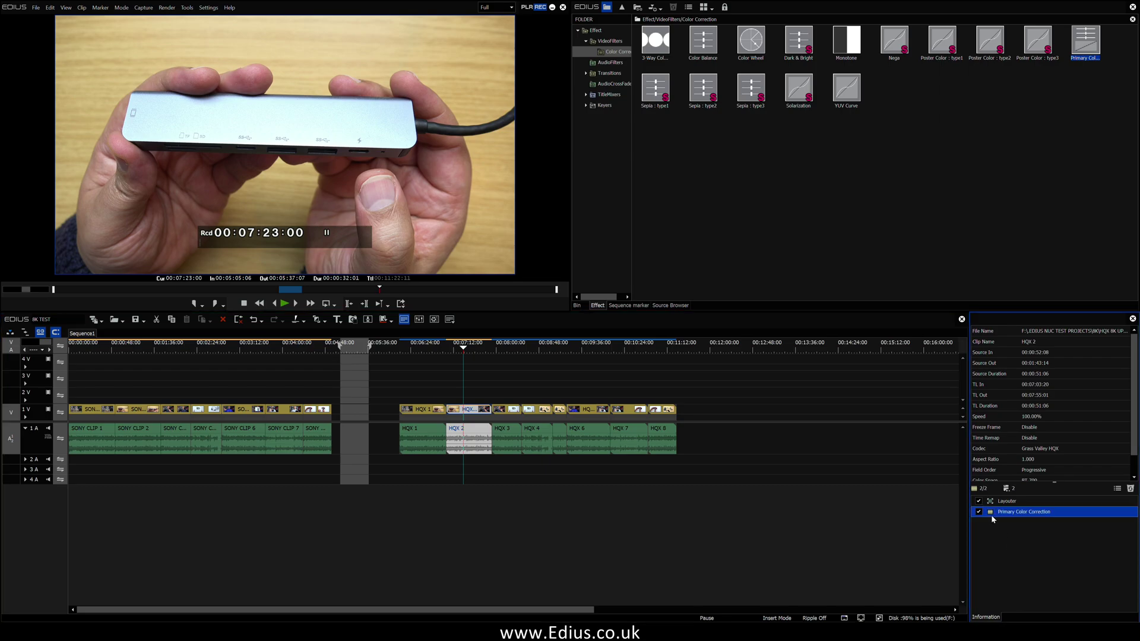
left_click_drag(838, 160, 848, 233)
left_click_drag(829, 276, 807, 281)
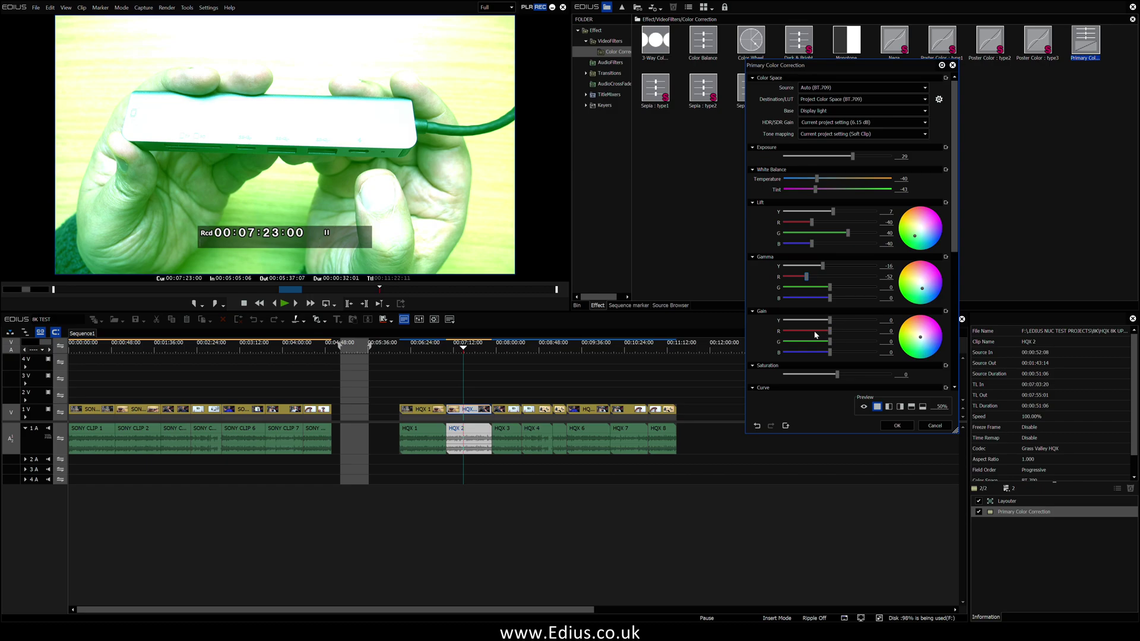
left_click_drag(829, 332, 871, 381)
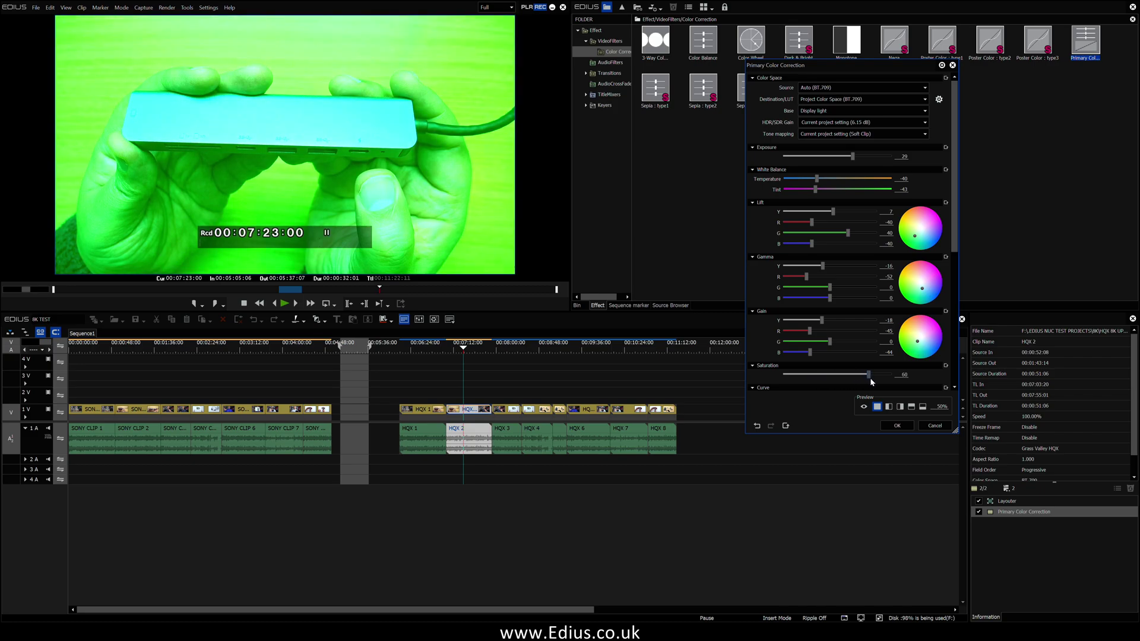
left_click(896, 426)
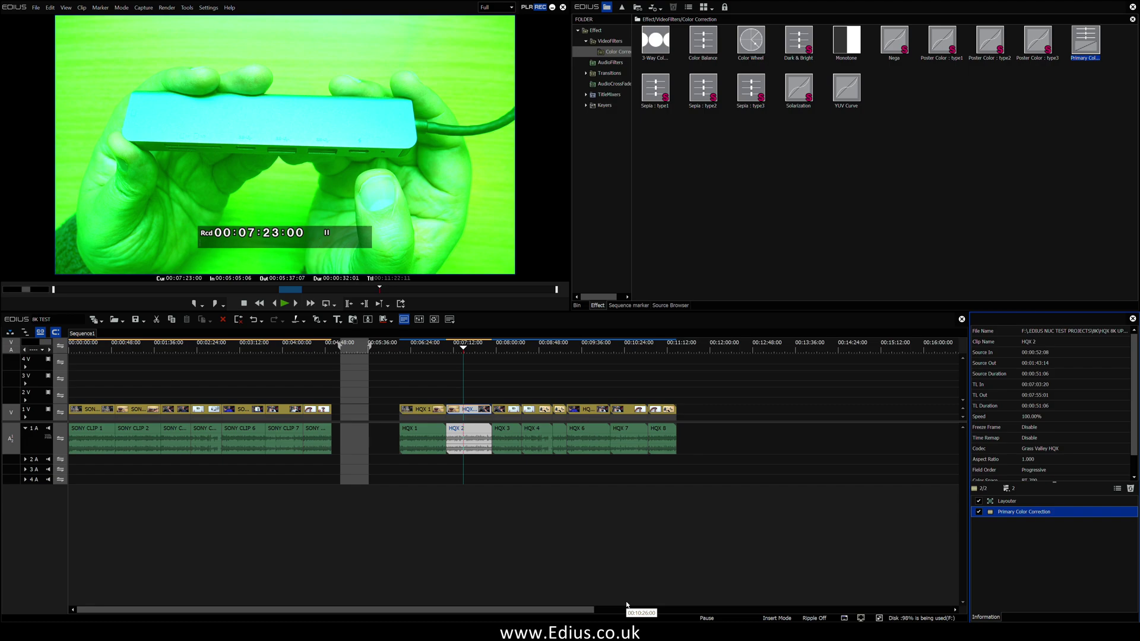
- Play the colour-corrected HQX 2 clip from about 00:07:23 at Full preview quality
left_click(495, 8)
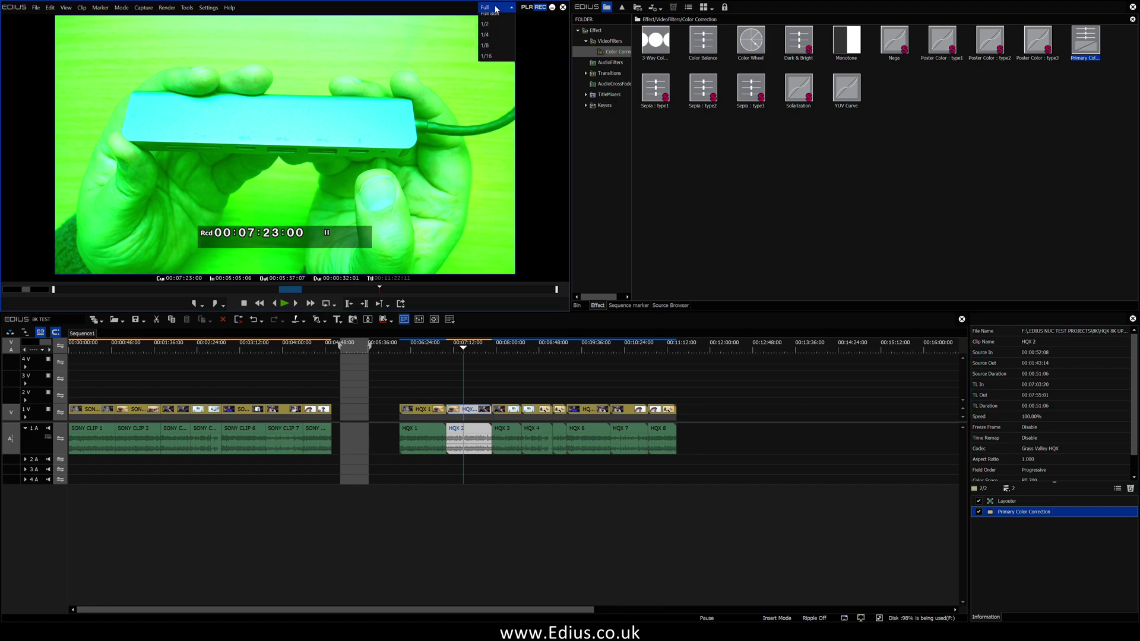
left_click(489, 18)
key("space")
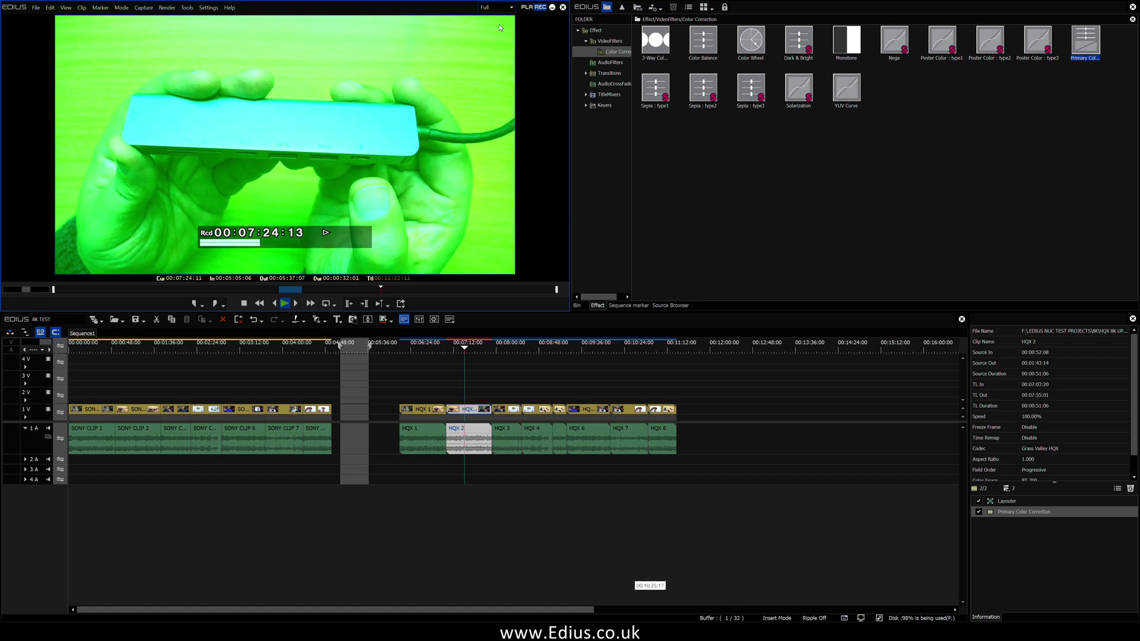
- Switch the preview quality to Full 8bit, play HQX 2 from about 00:07:24 and pause at about 00:07:26
left_click(499, 7)
left_click(511, 79)
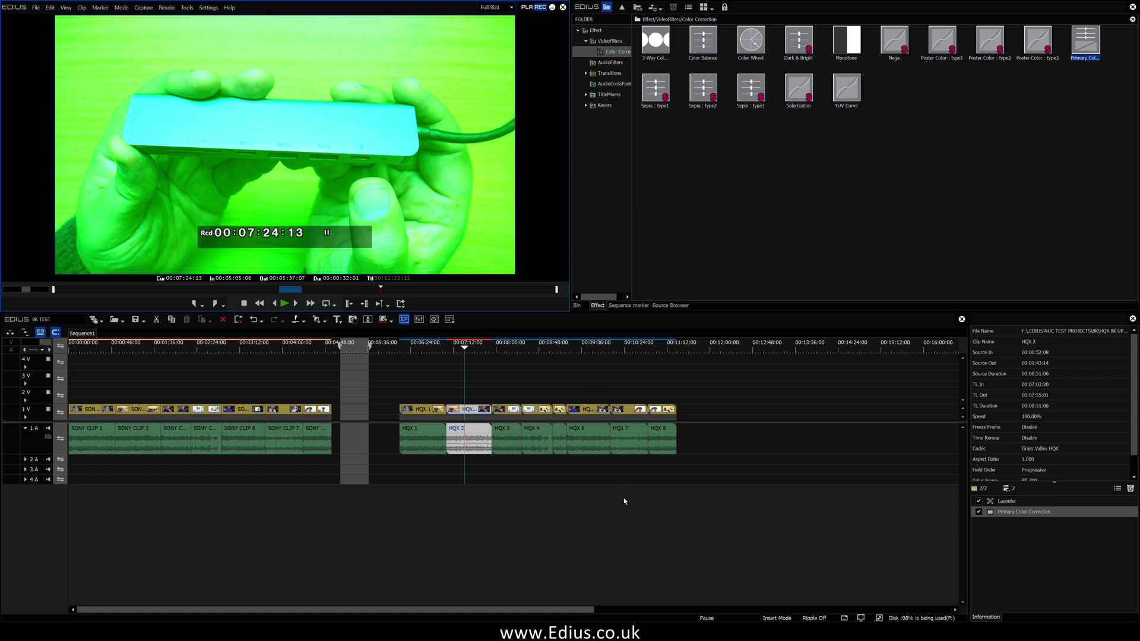
key("space")
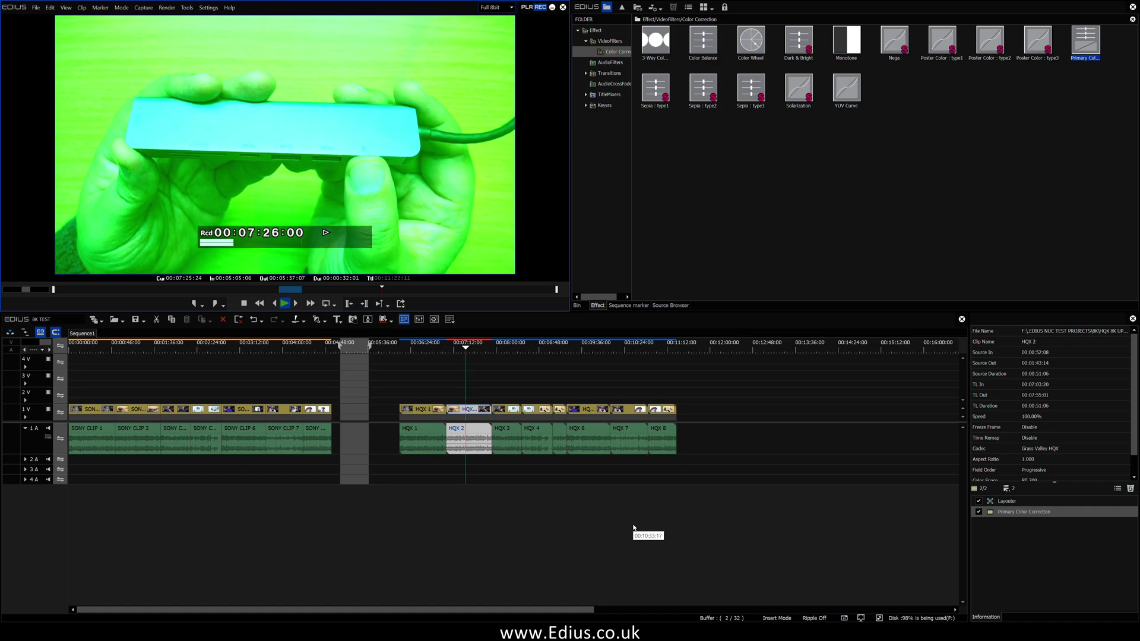
key("space")
- Set the preview quality to 1/2, play HQX 2 from about 00:07:26 and pause at about 00:07:31
left_click(498, 7)
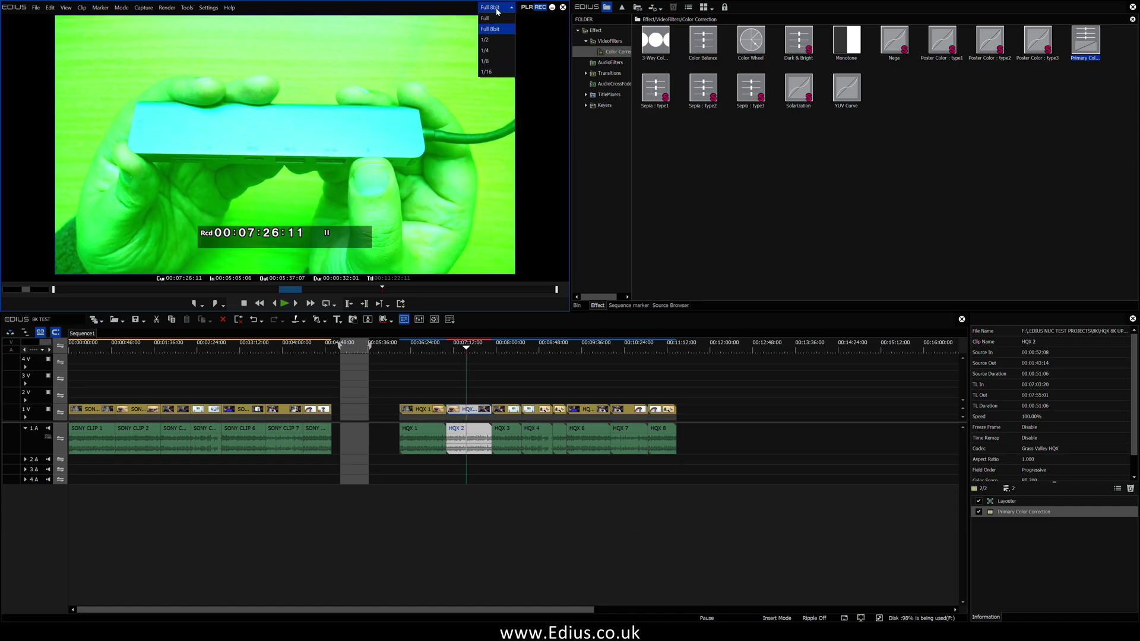
left_click(491, 40)
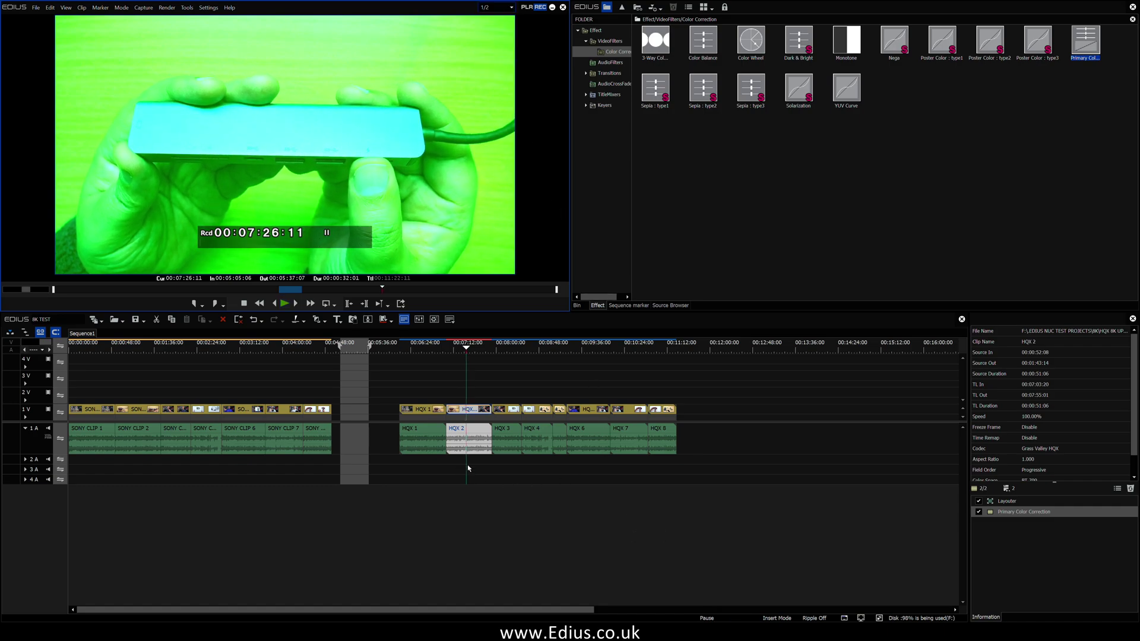
key("space")
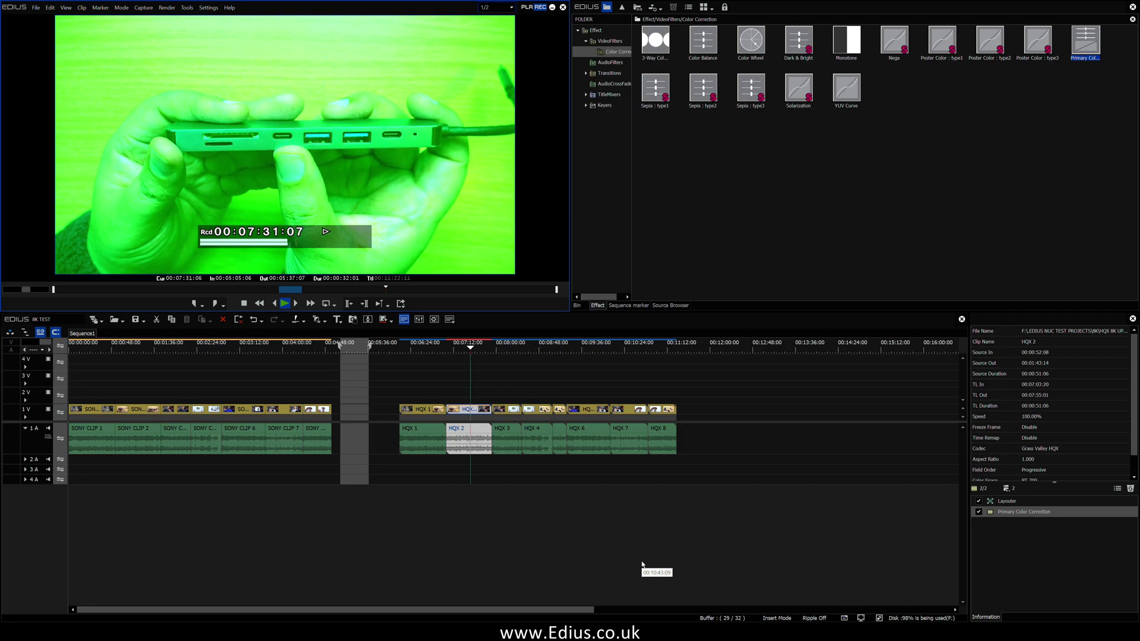
key("space")
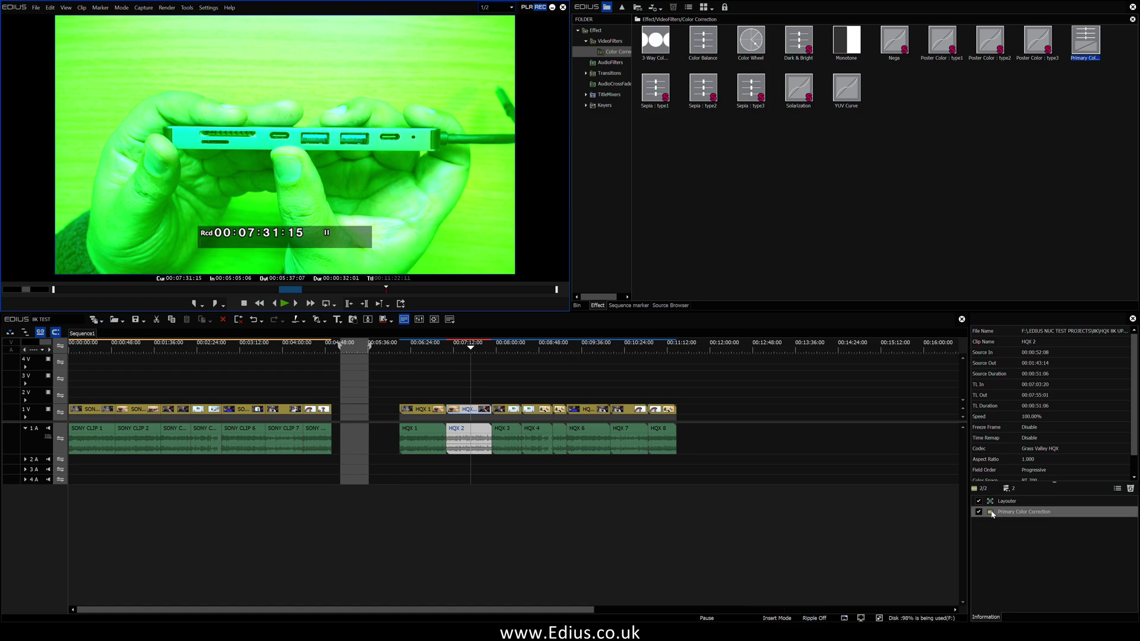
- Copy HQX 2's Primary Color Correction onto SONY CLIP 8 and move the playhead to about 00:04:31 within that clip
left_click_drag(992, 514, 542, 525)
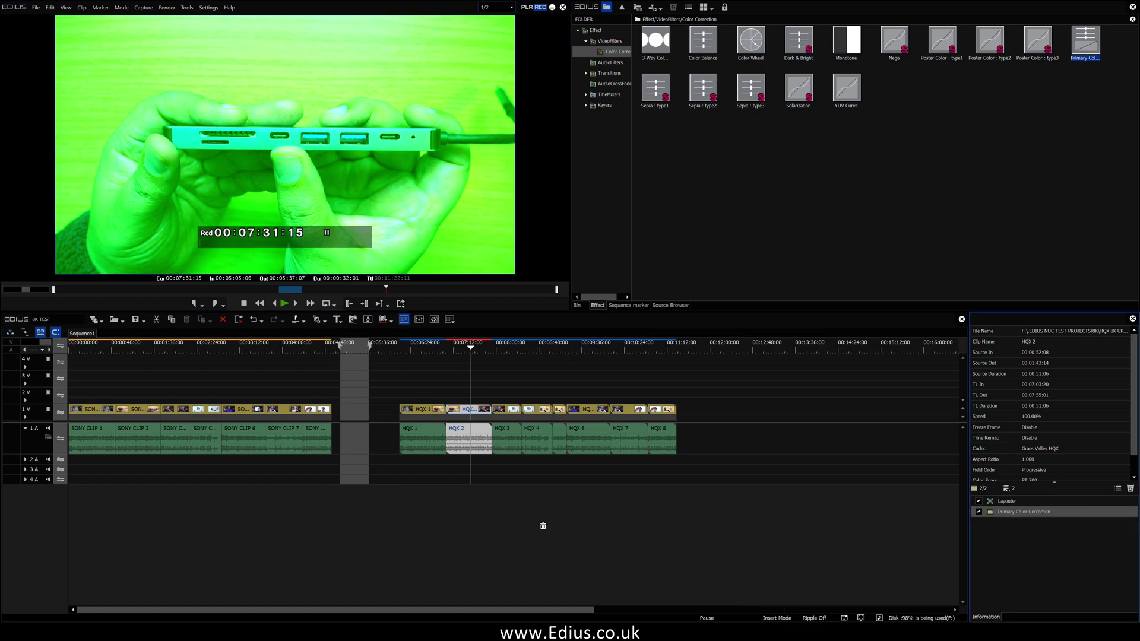
left_click(316, 412)
left_click(310, 345)
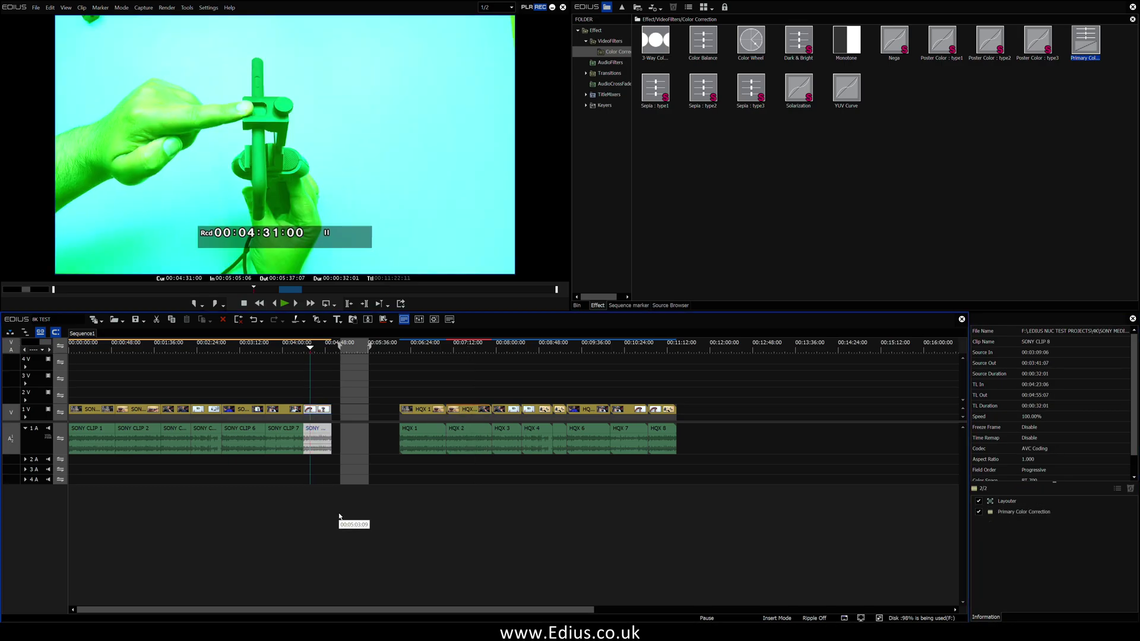
- Play the colour-corrected SONY CLIP 8 from about 00:04:31, pause at about 00:04:38, then resume and stop at about 00:04:40
key("space")
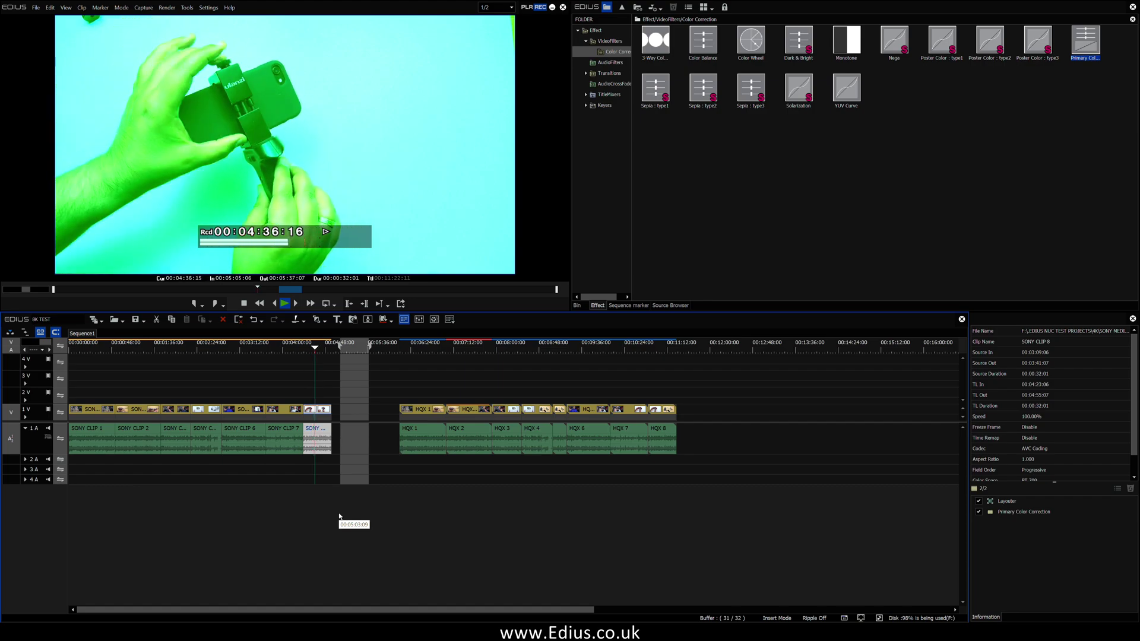
key("space")
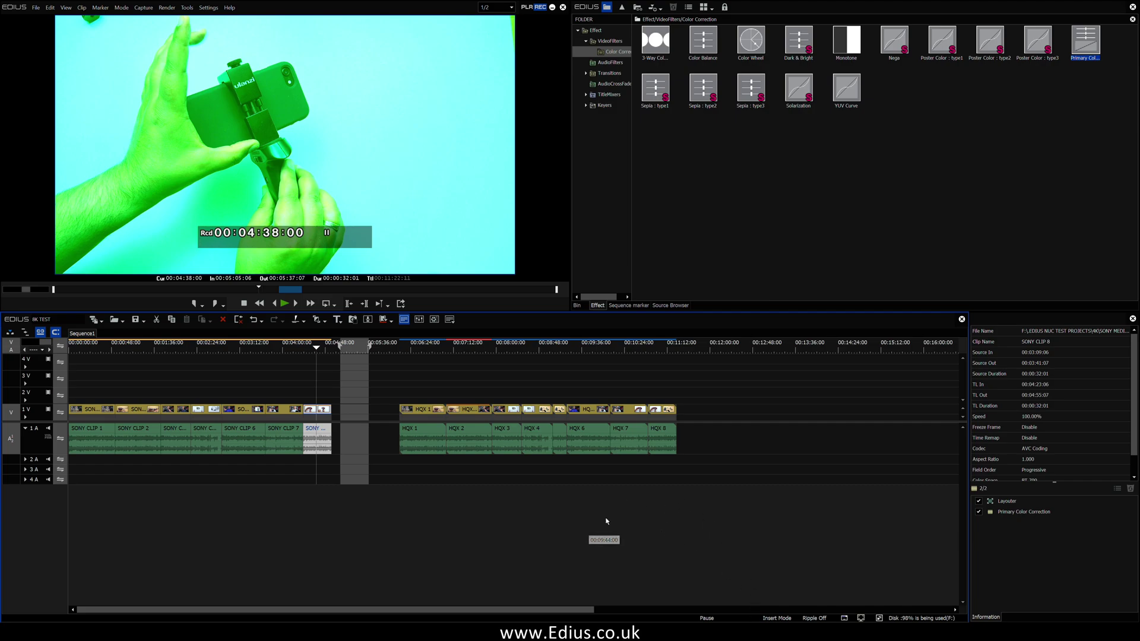
key("space")
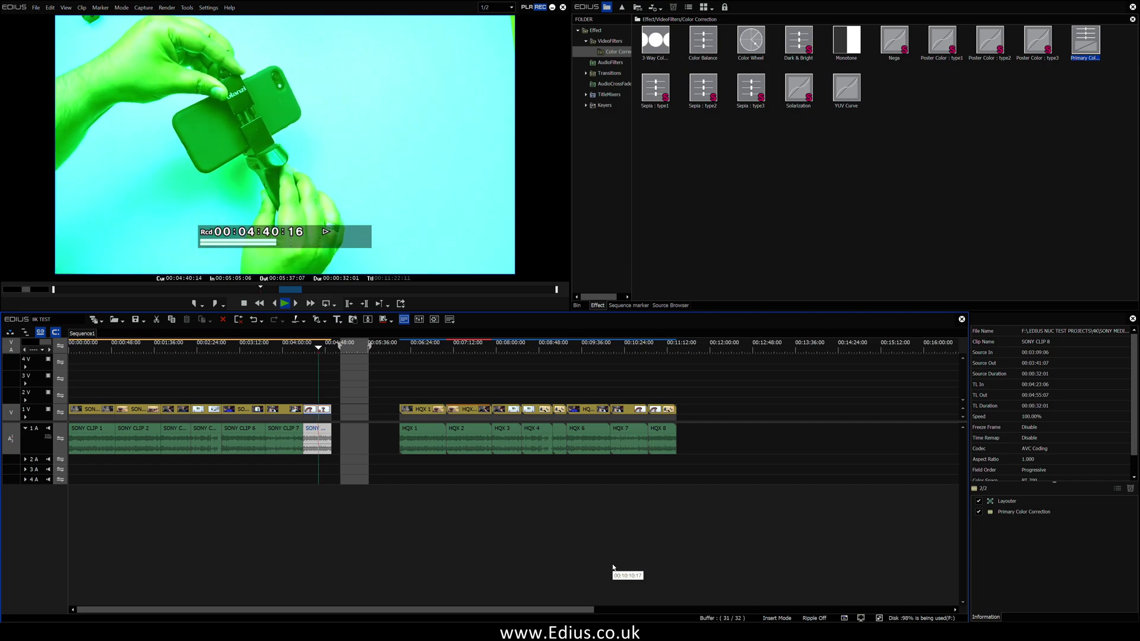
key("space")
- Move the playhead to about 00:07:27 in HQX 2, play the clip and pause at about 00:07:33
left_click(457, 346)
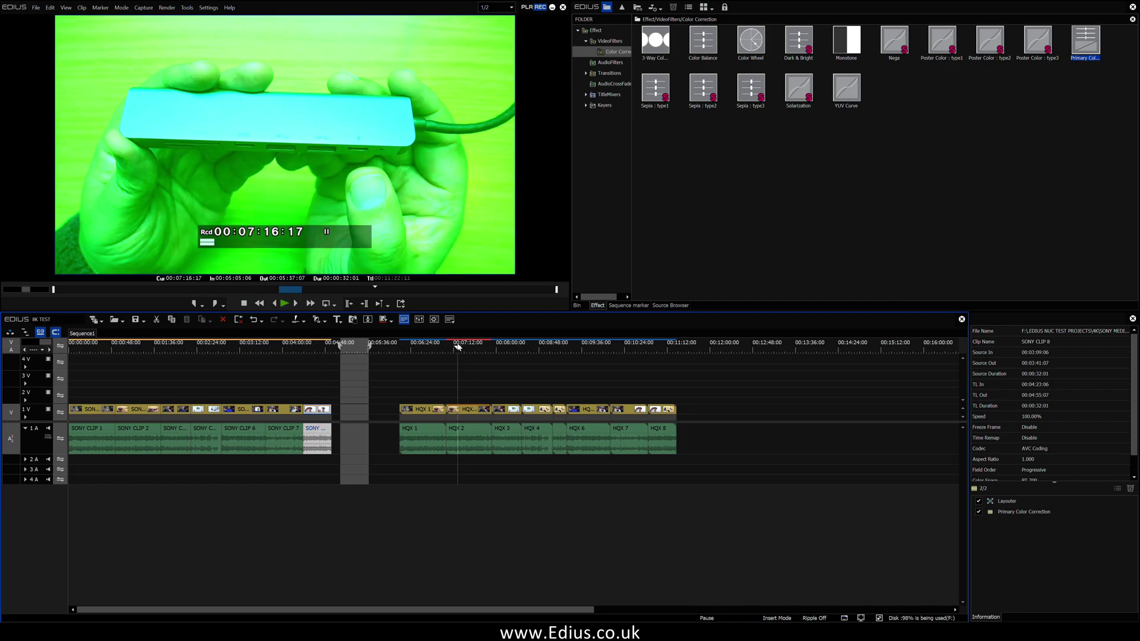
left_click_drag(457, 346, 467, 347)
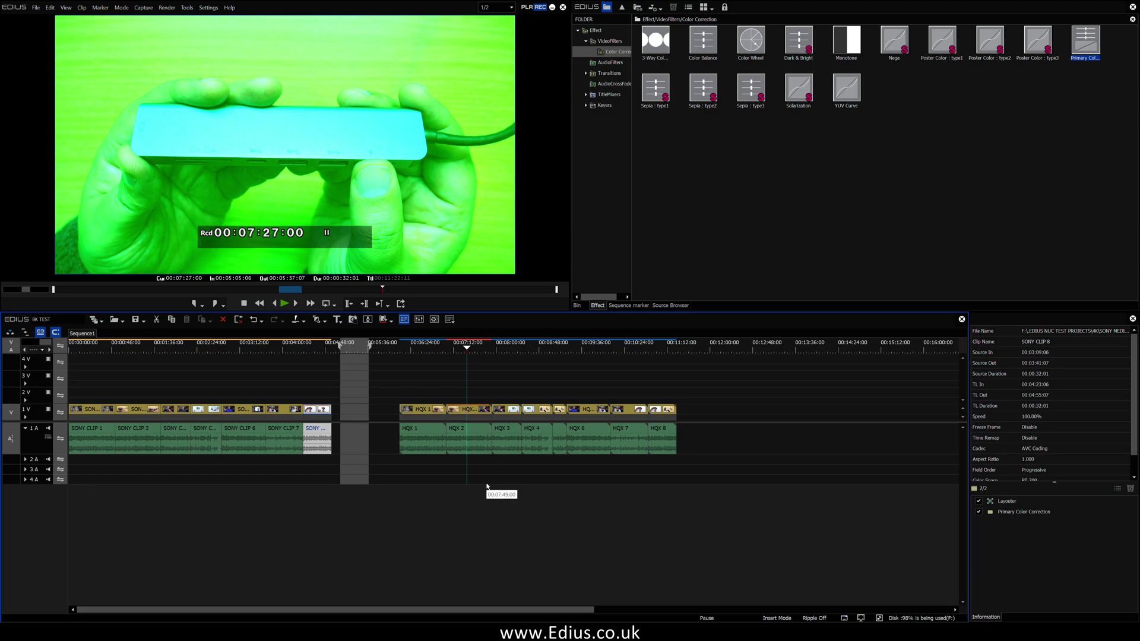
key("space")
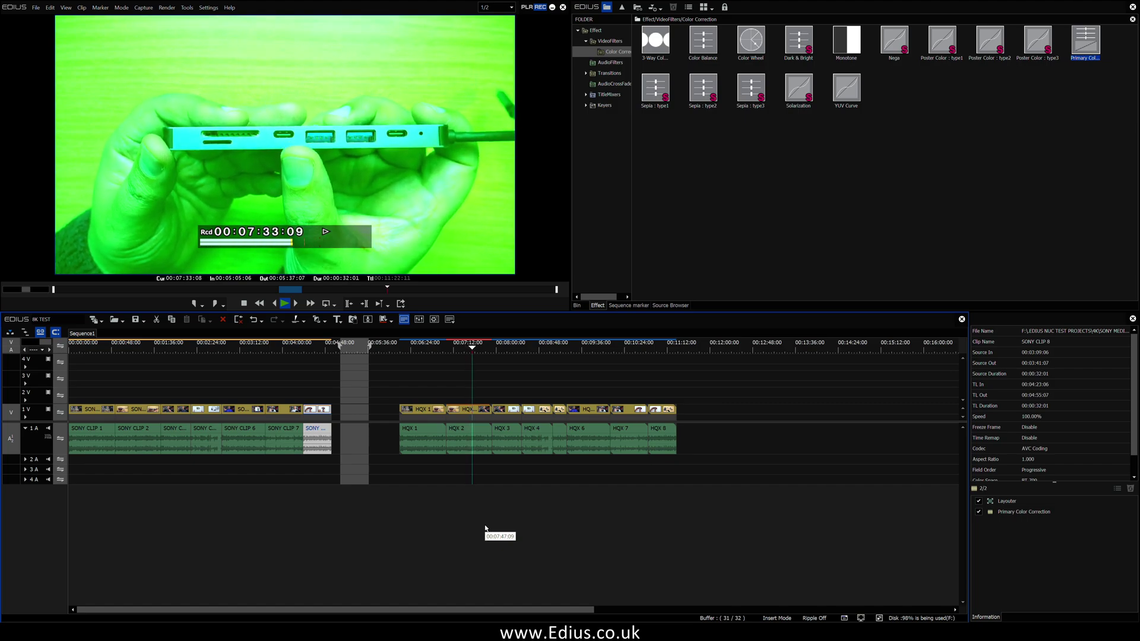
key("space")
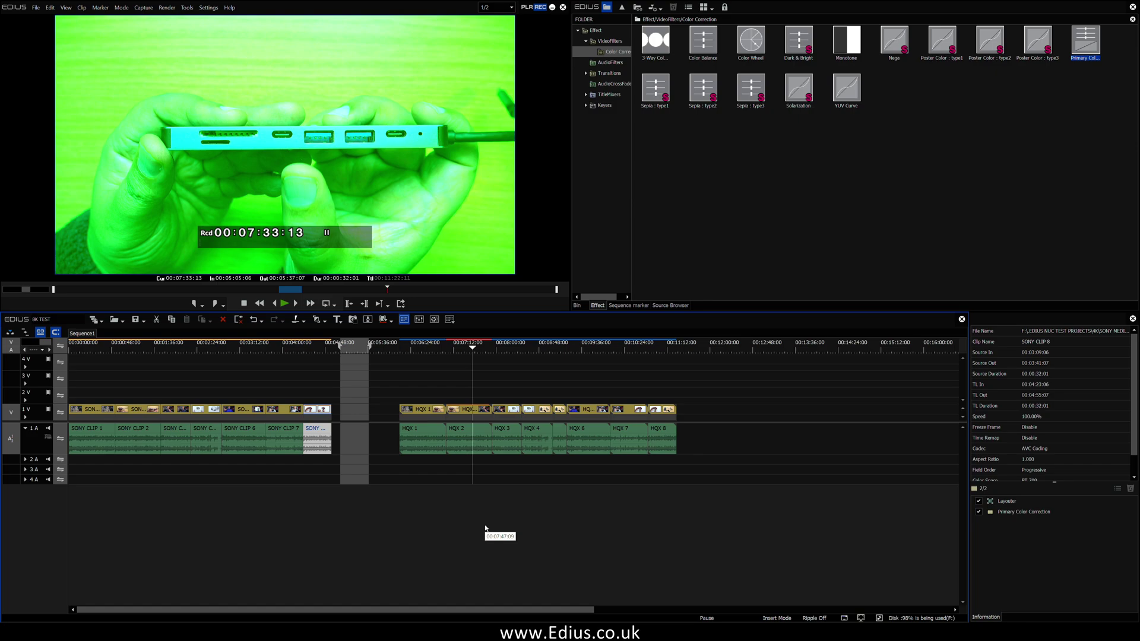
- Select HQX 2 with the playhead at about 00:07:31 and play it in full-screen preview
left_click(311, 349)
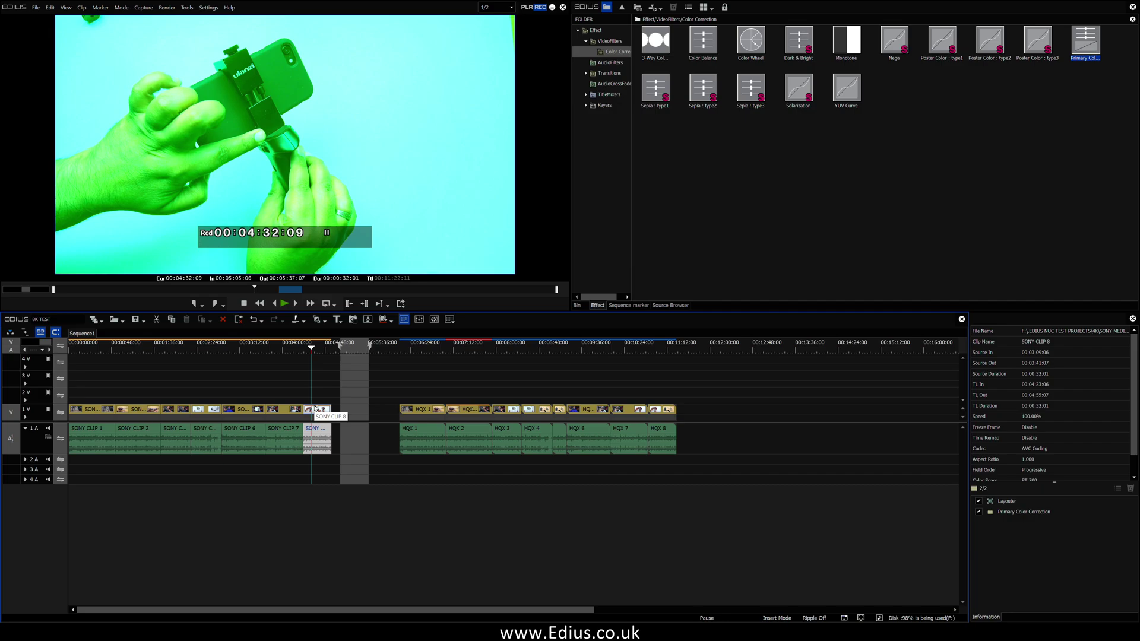
left_click(471, 372)
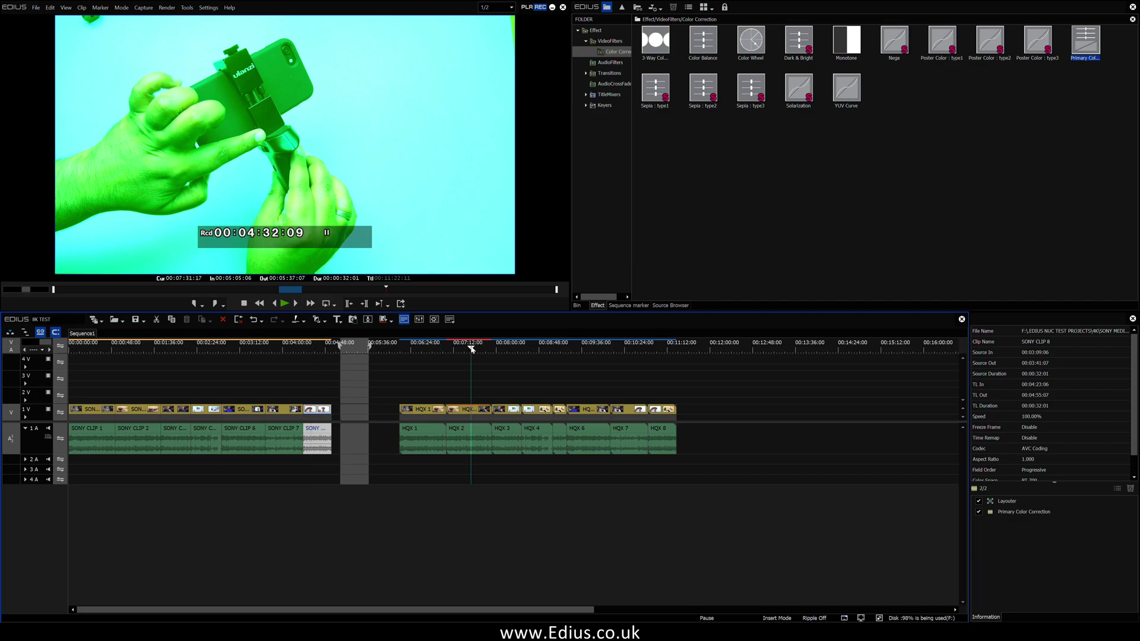
left_click(464, 409)
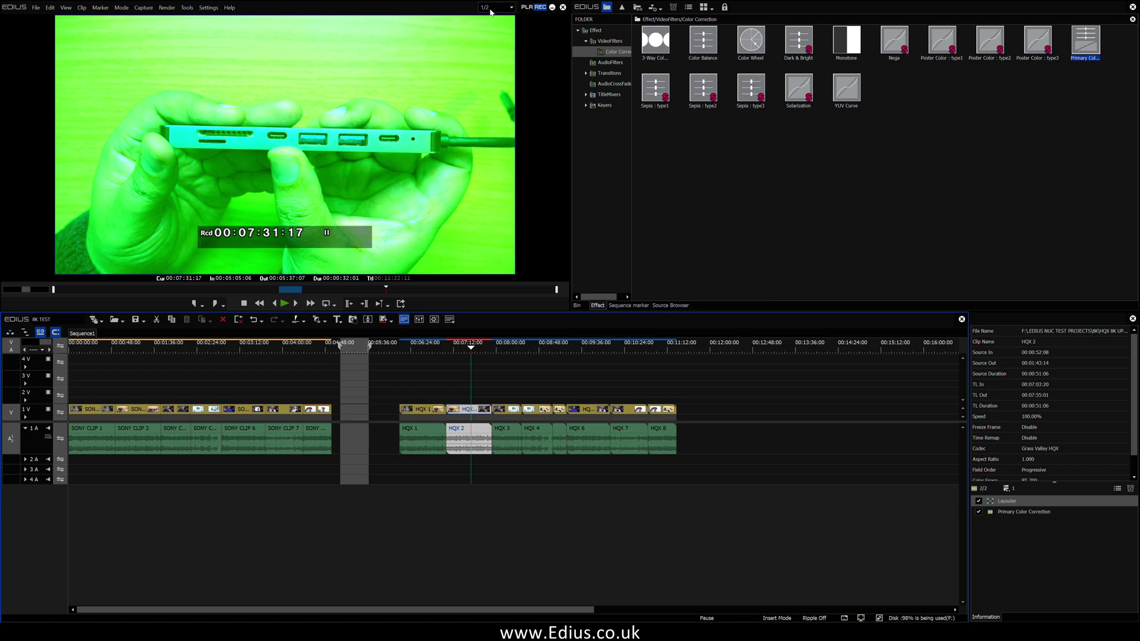
key("F10")
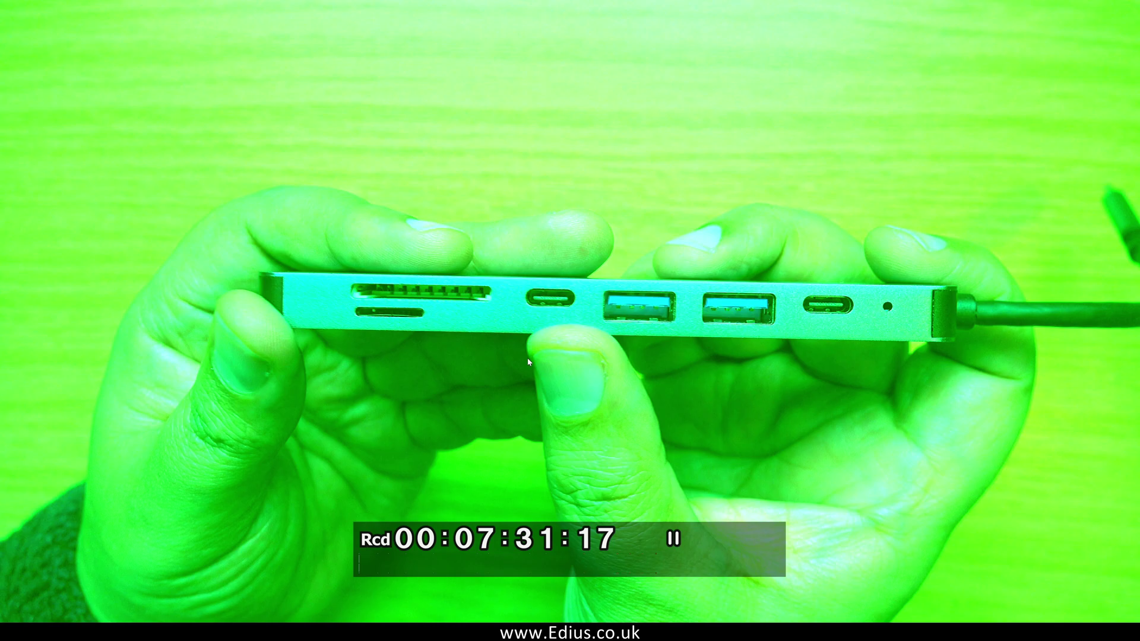
key("space")
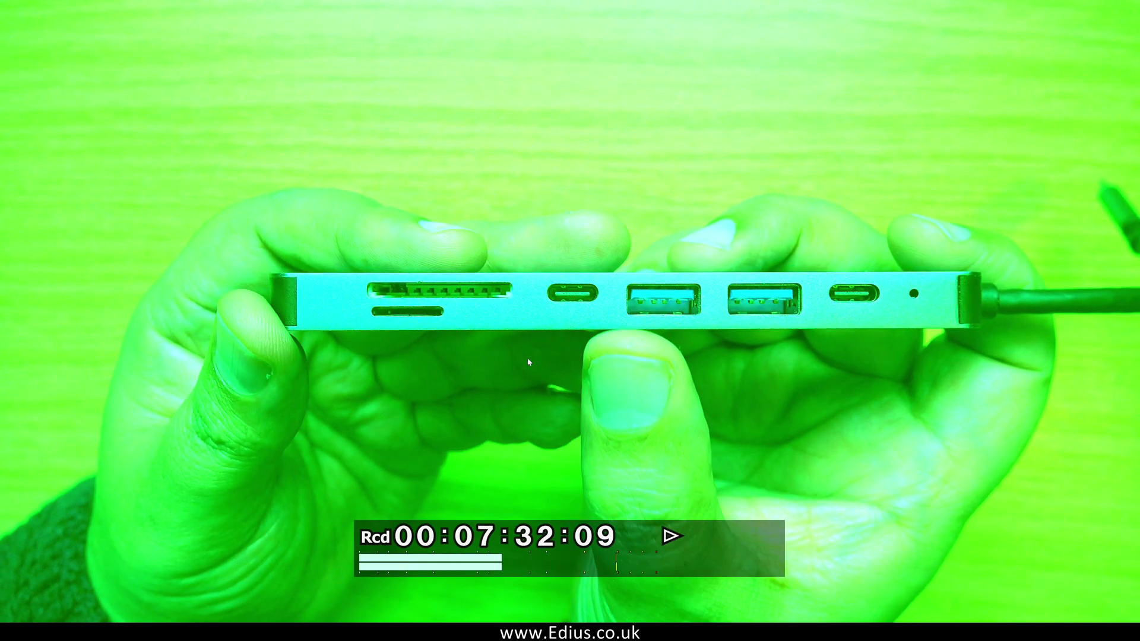